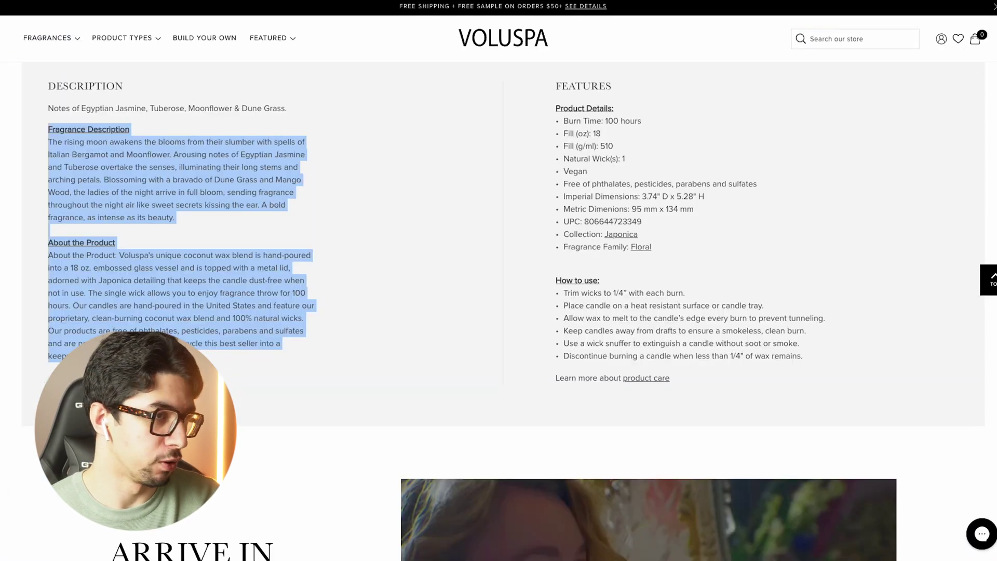
- Copy the Fragrance Description and About the Product text from the Voluspa candle page
click(91, 184)
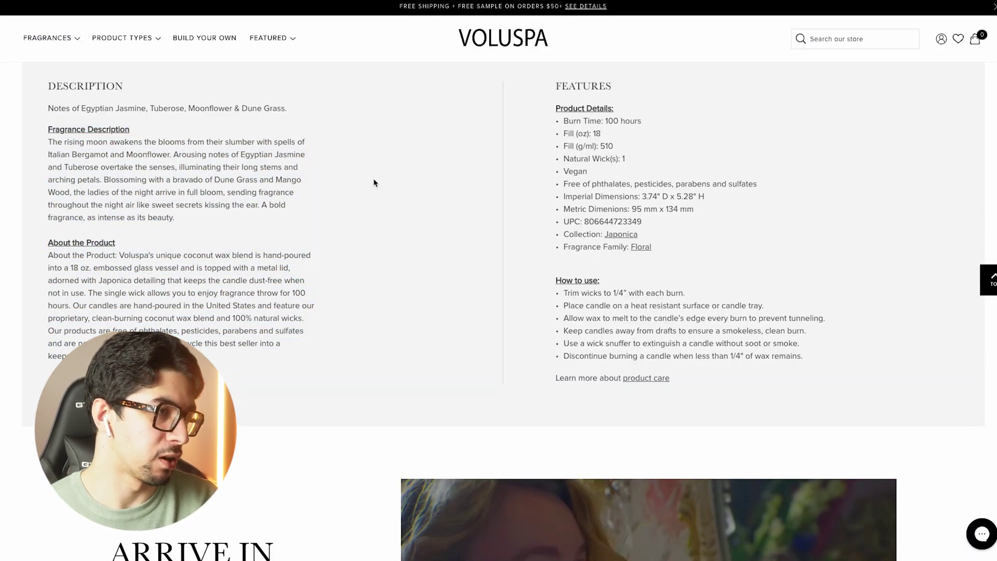
scroll(465, 325, up, 1)
scroll(278, 260, down, 1)
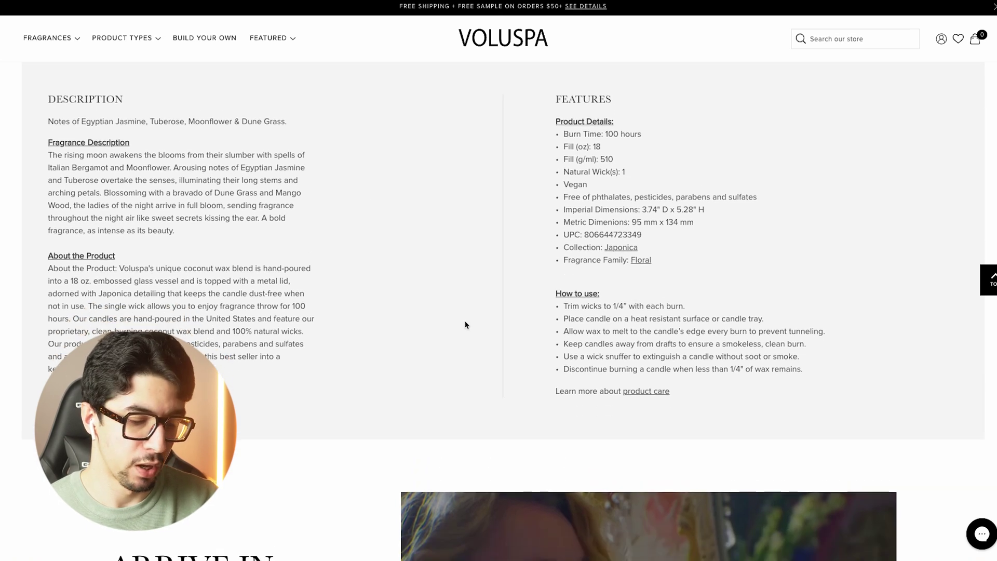
drag(47, 140, 171, 369)
key(ctrl+c)
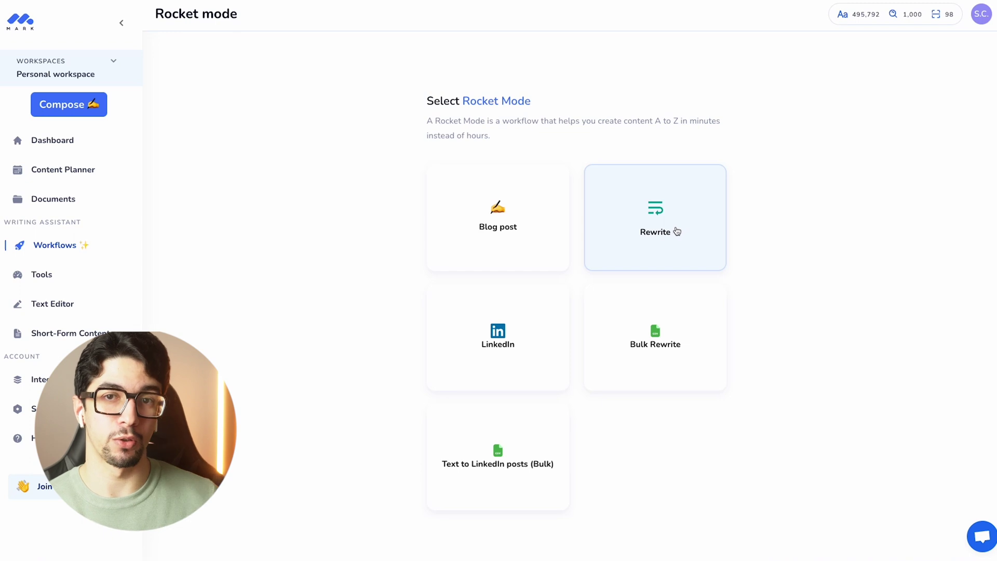
- Switch to Mark and paste the copied candle description into an untitled document in the Text Editor
click(677, 230)
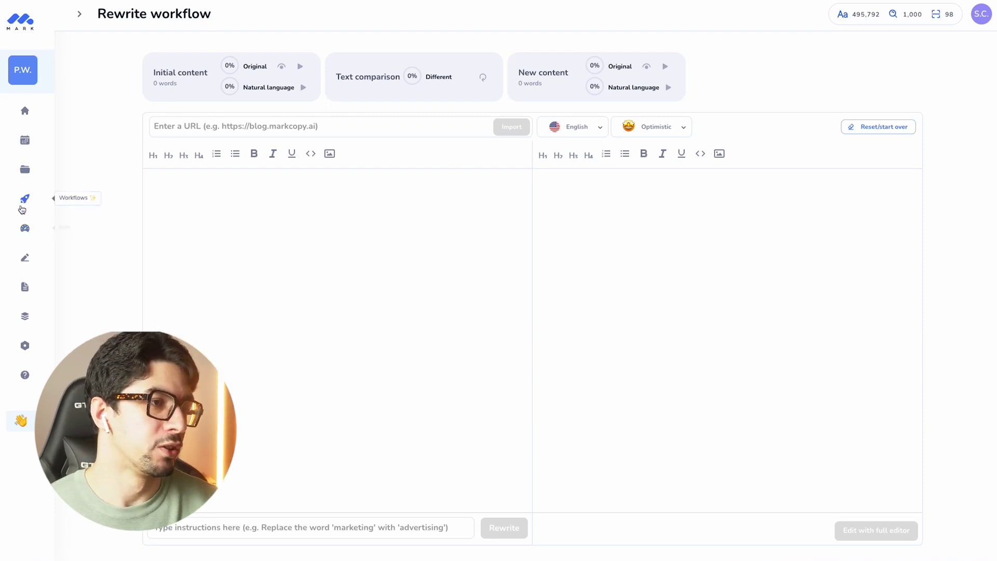
click(25, 198)
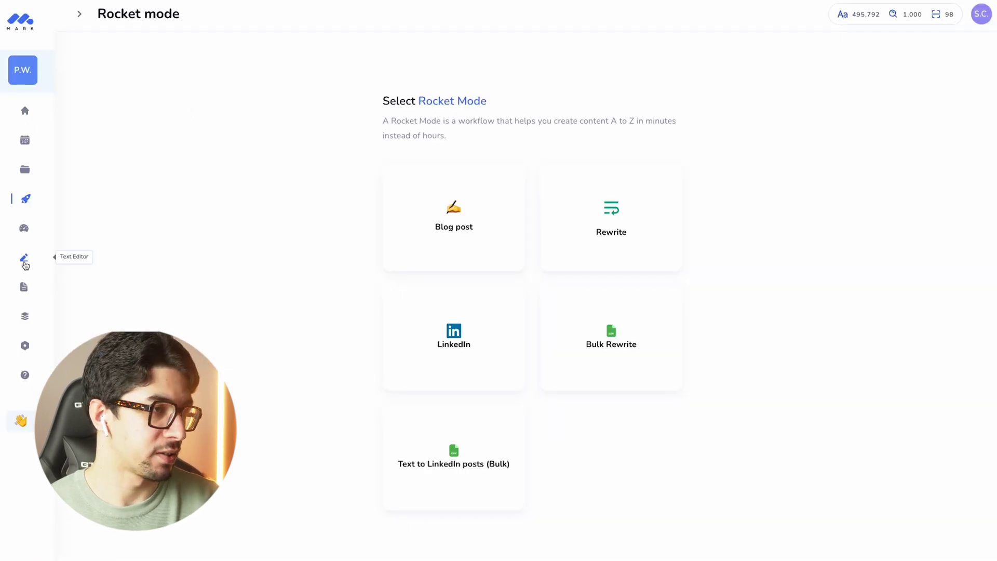
click(25, 265)
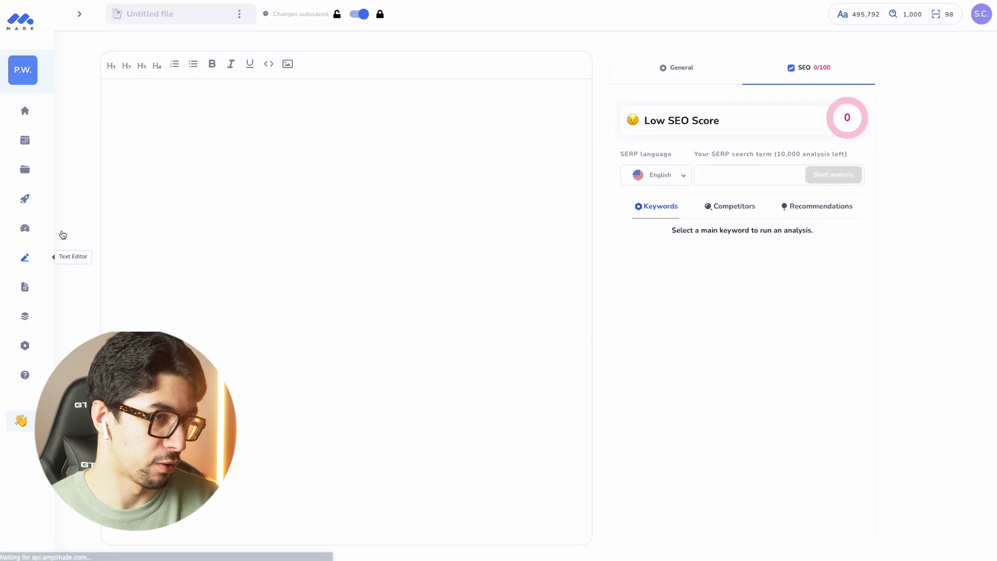
click(249, 169)
key(ctrl+v)
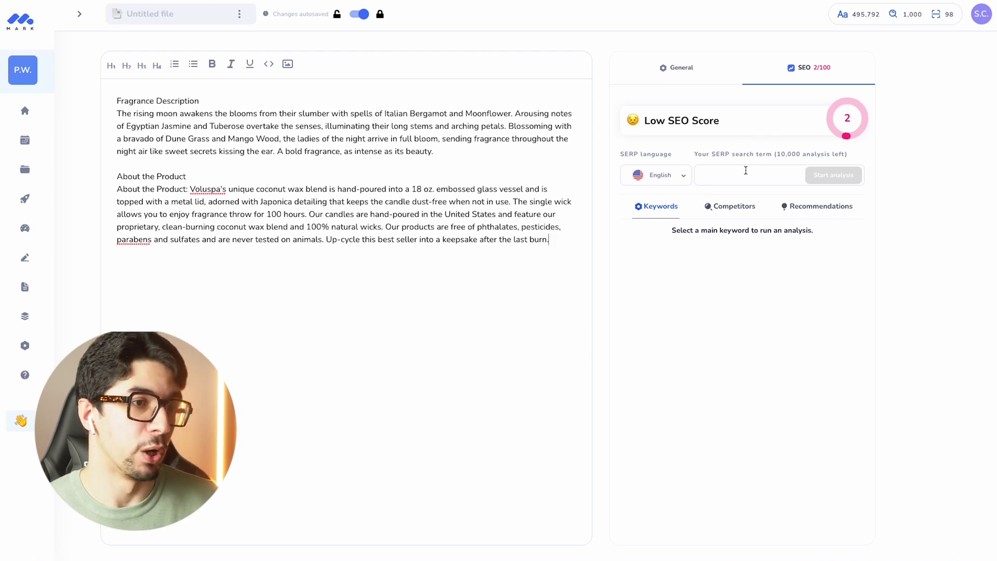
- Bring the hyphenated phrase "large-jar-candle" from the Voluspa product page into the SERP search term
click(714, 180)
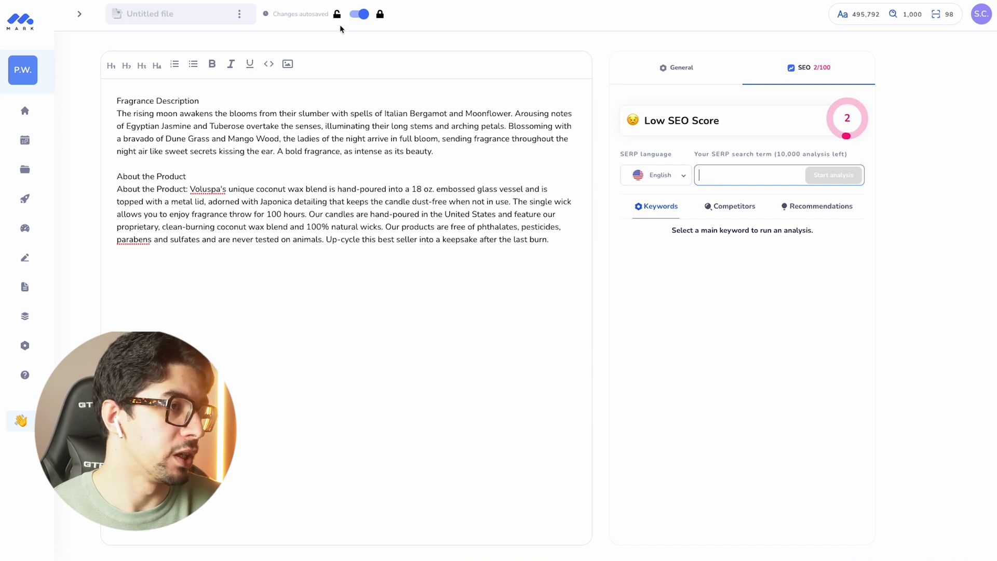
key(ctrl+Tab)
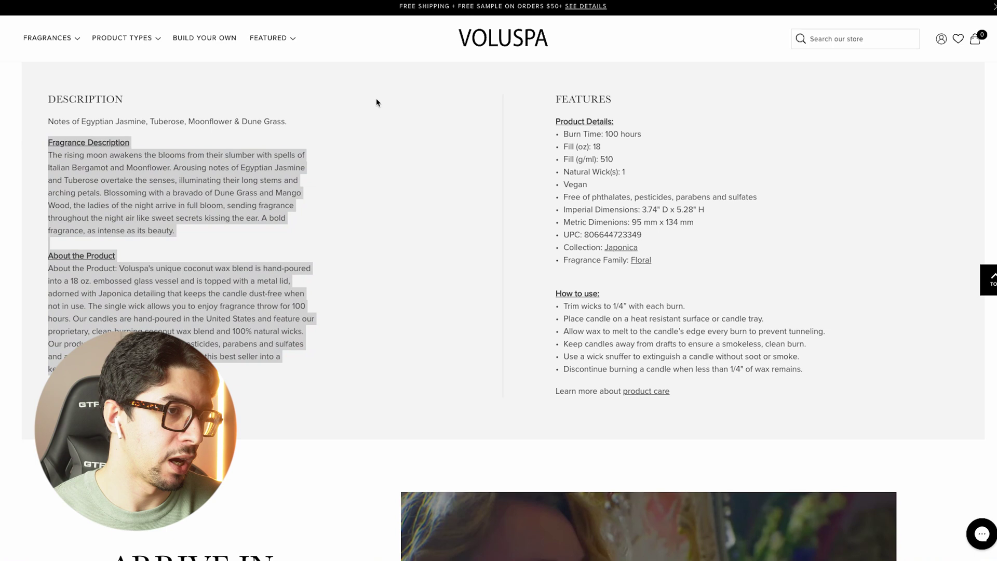
click(411, 129)
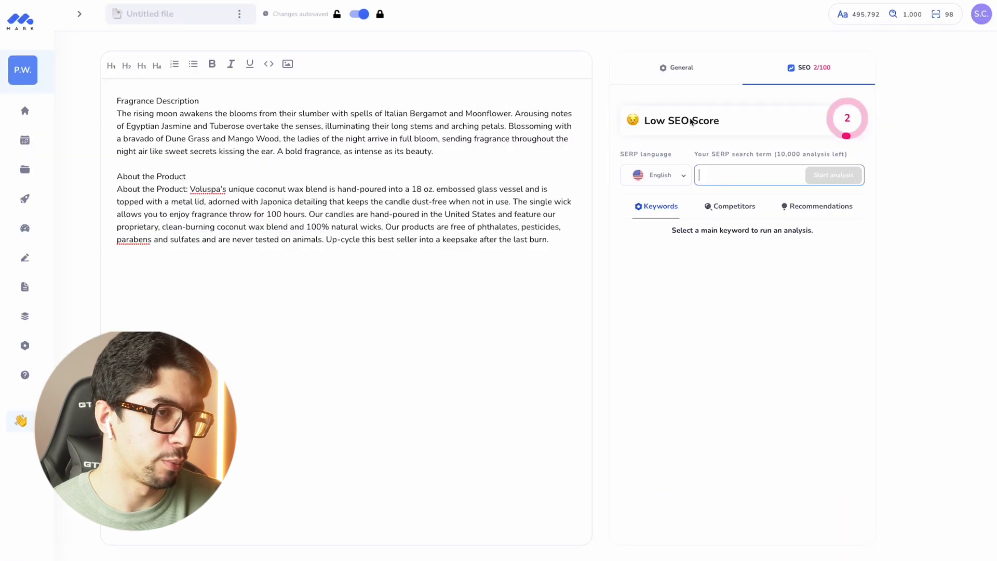
click(747, 182)
key(ctrl+v)
- Clean up the SERP search term so it reads "large jar candle" and start the analysis
key(Left)
key(Left)
key(Left)
key(Left)
key(Left)
key(Left)
key(Left)
key(Left)
key(Left)
key(Left)
key(Left)
key(Left)
key(Left)
key(Left)
key(Left)
key(Left)
key(Left)
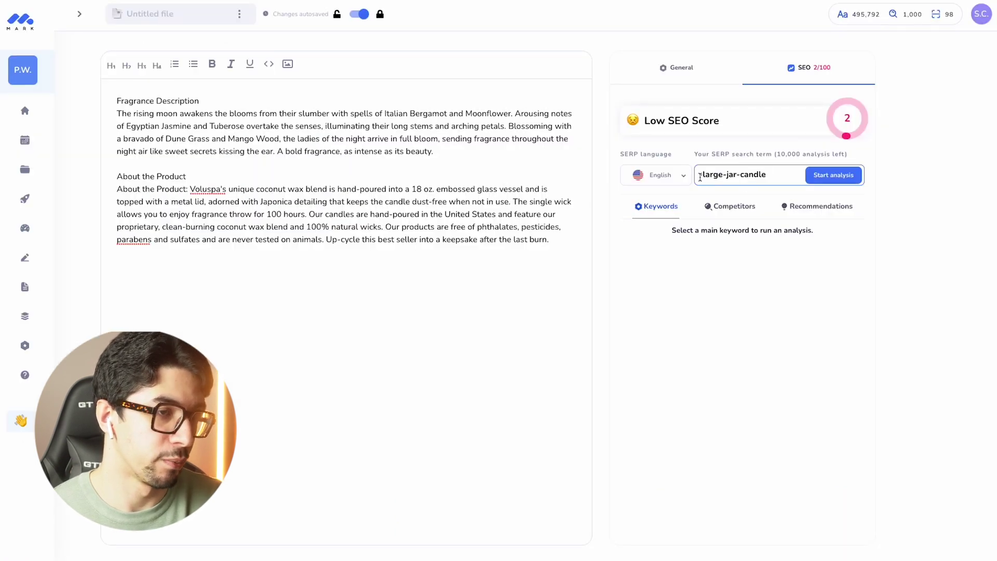
key(Delete)
key(Right)
key(Right)
key(Right)
key(Right)
key(Right)
key(Right)
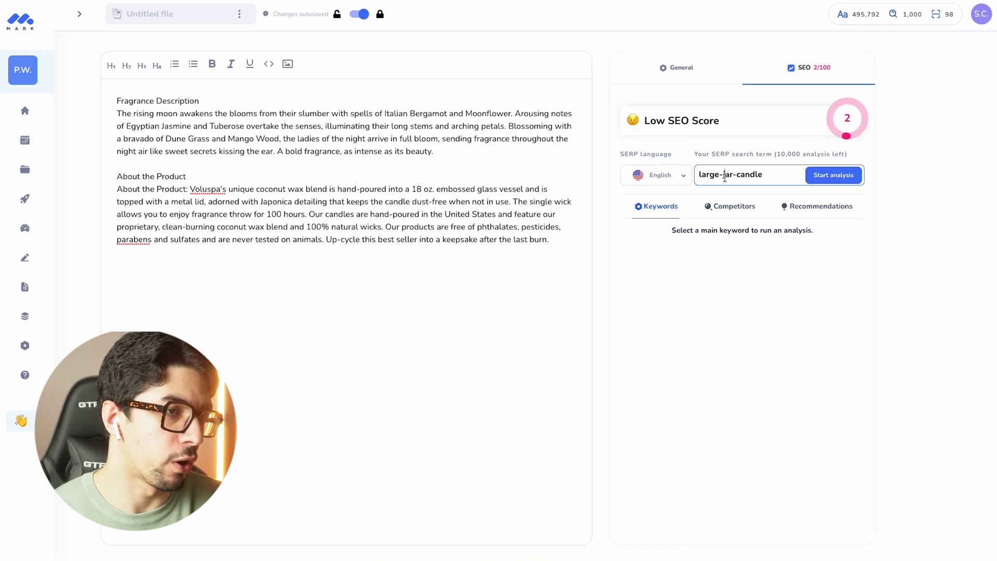
key(Delete)
key(BackSpace)
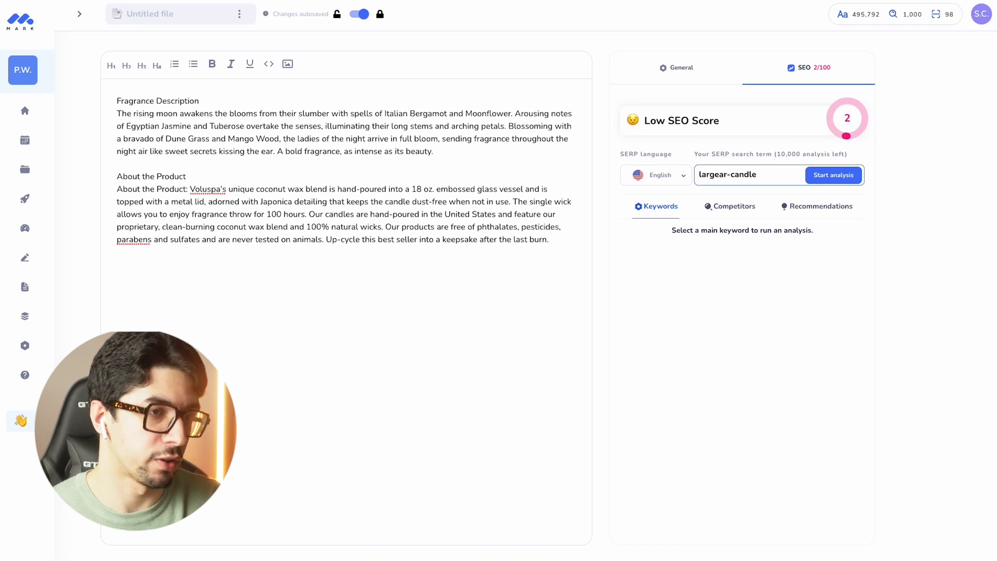
text(j)
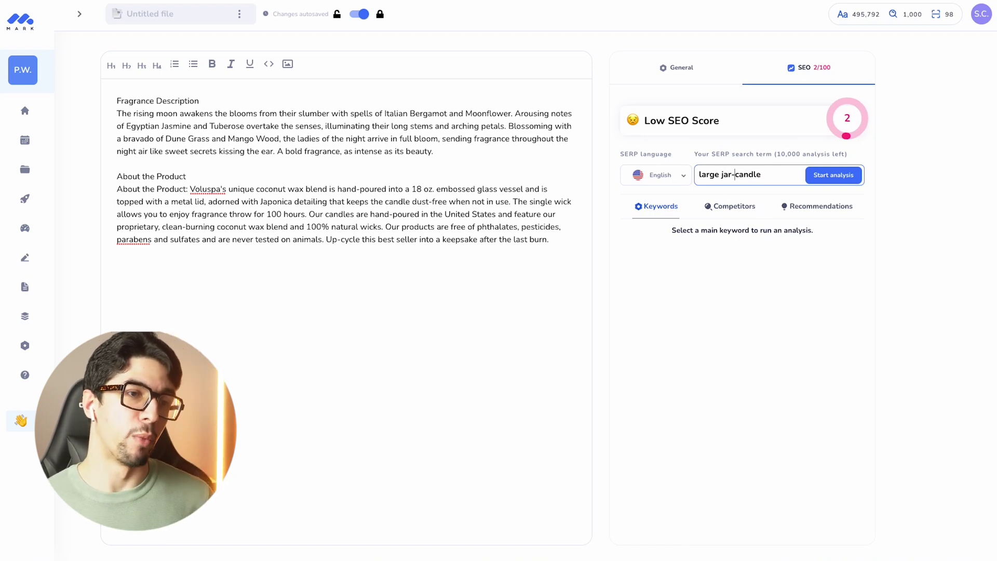
key(BackSpace)
click(847, 180)
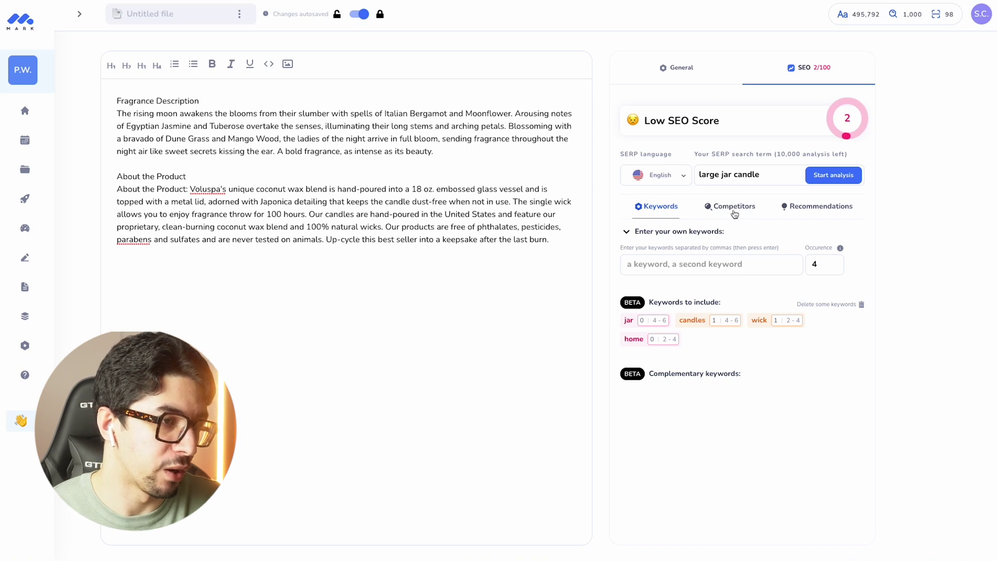
- Review the competitor summary and the SEO recommendations, and return to the suggested keywords
click(734, 210)
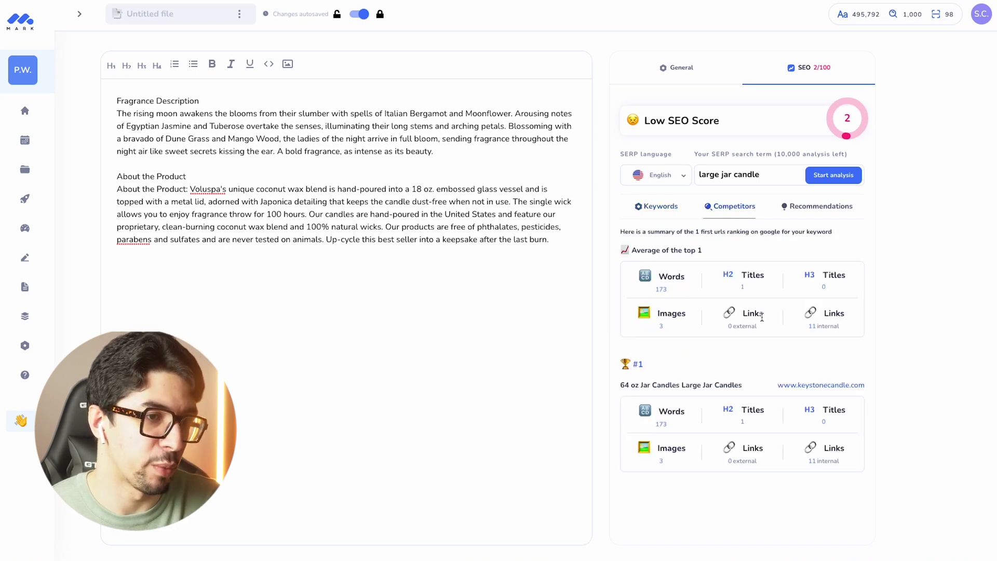
scroll(738, 374, down, 1)
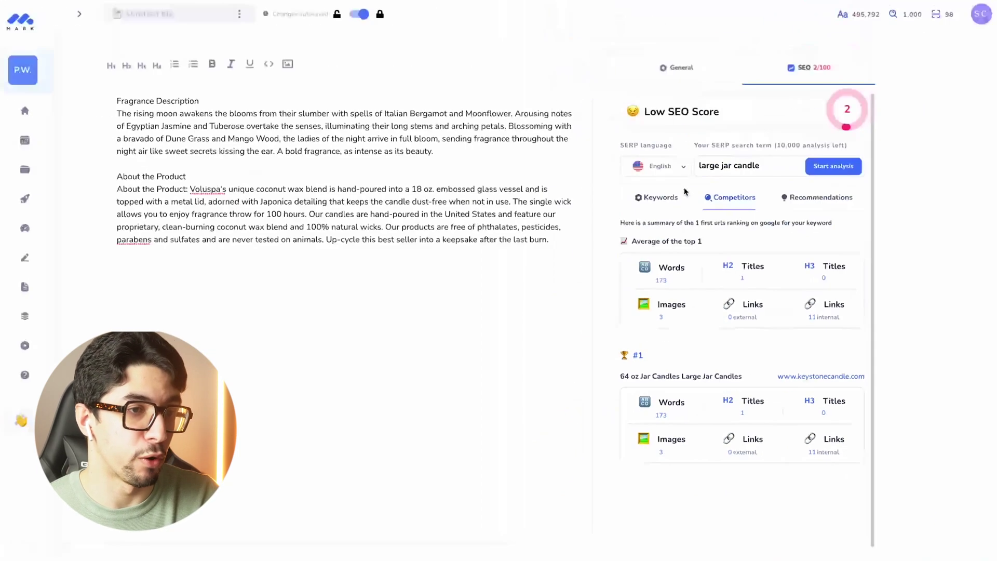
click(817, 198)
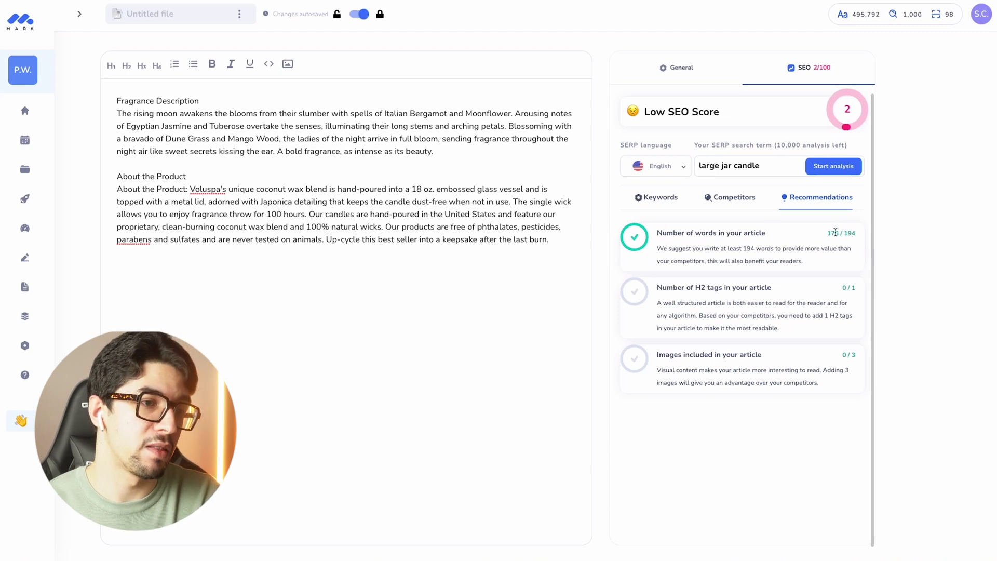
click(657, 197)
- Copy the whole candle description from the text editor into the initial content of the Rewrite workflow
click(568, 234)
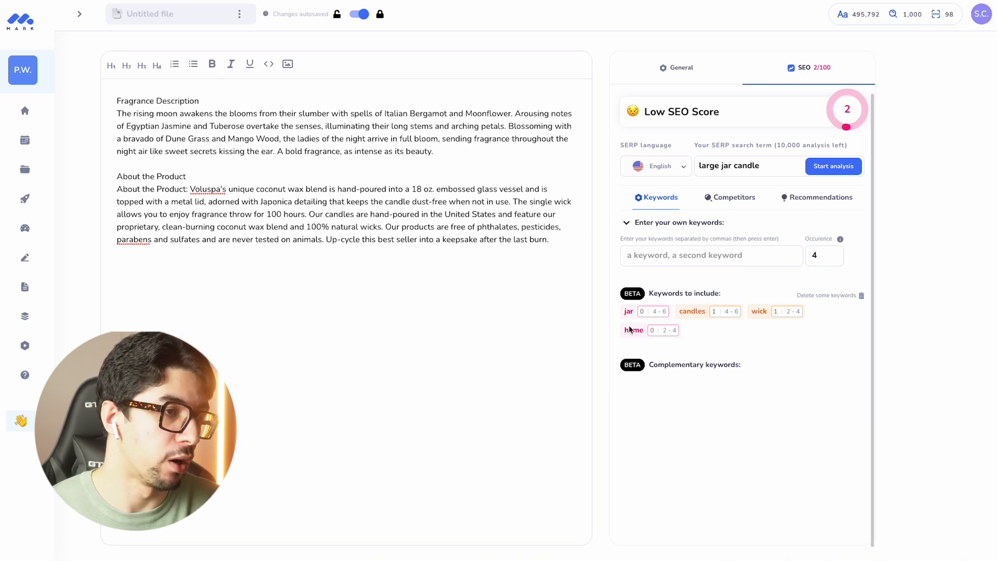
key(ctrl+a)
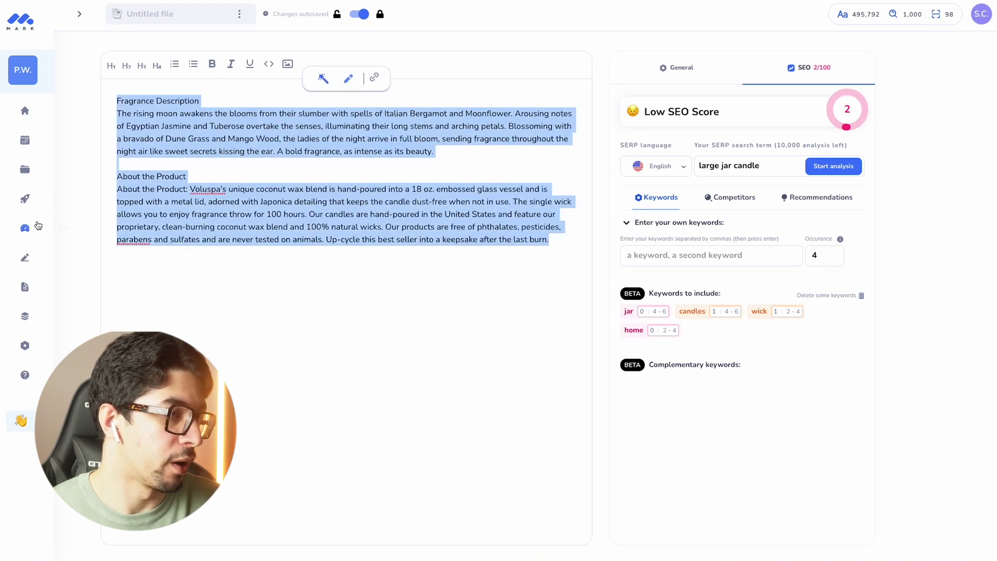
click(24, 199)
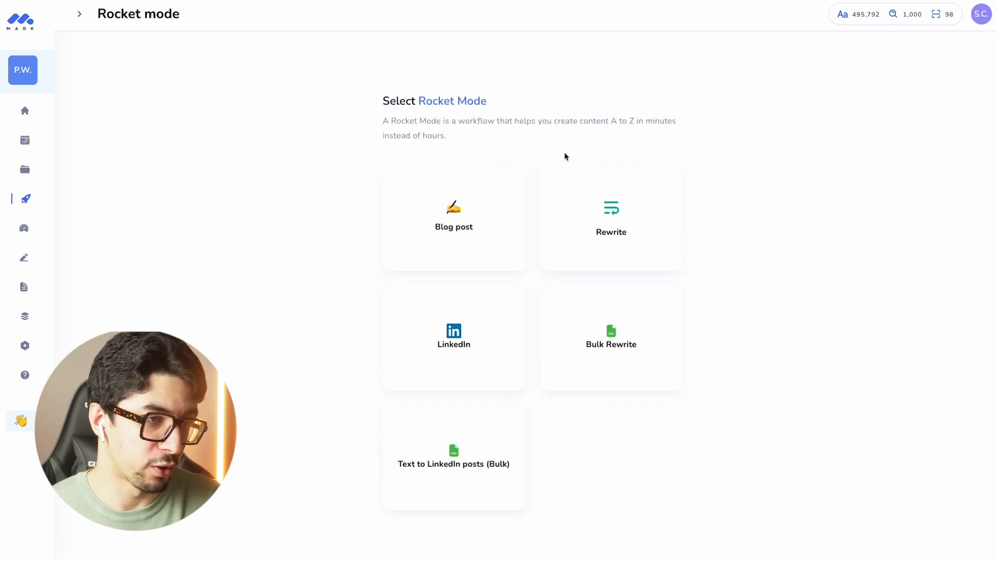
click(615, 221)
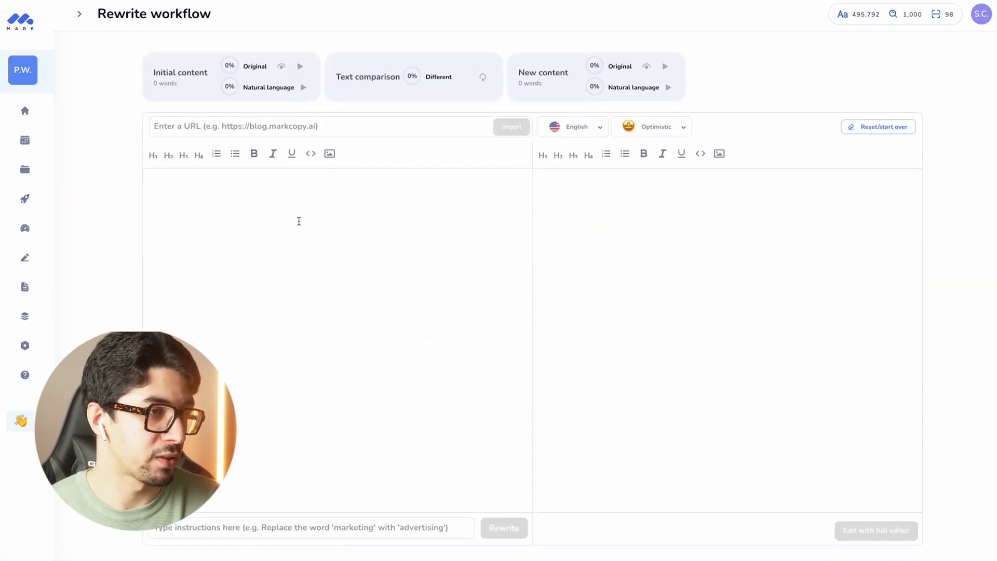
key(ctrl+v)
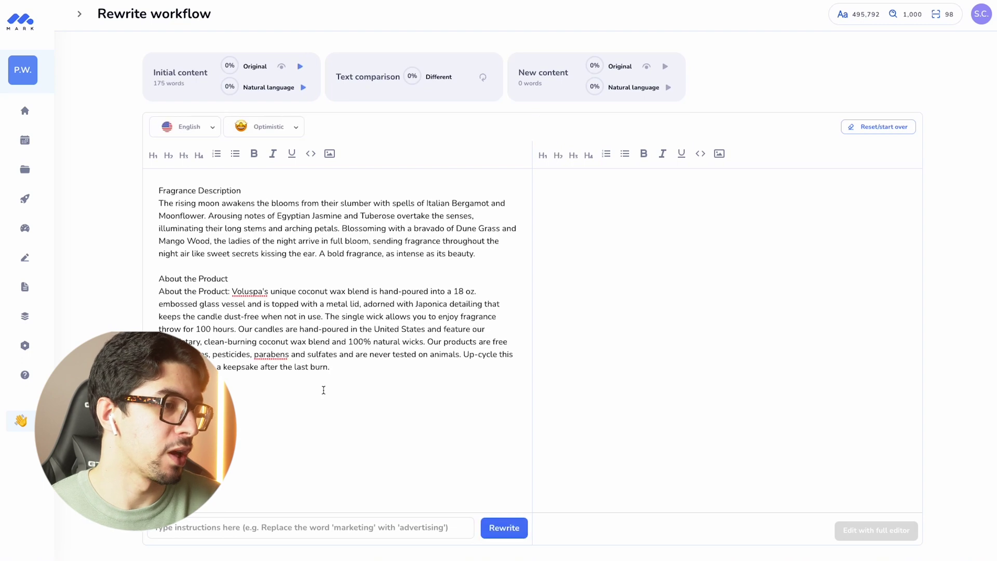
- Rewrite the text with the instruction 'Add more time the word "jar" to this product description'
click(250, 527)
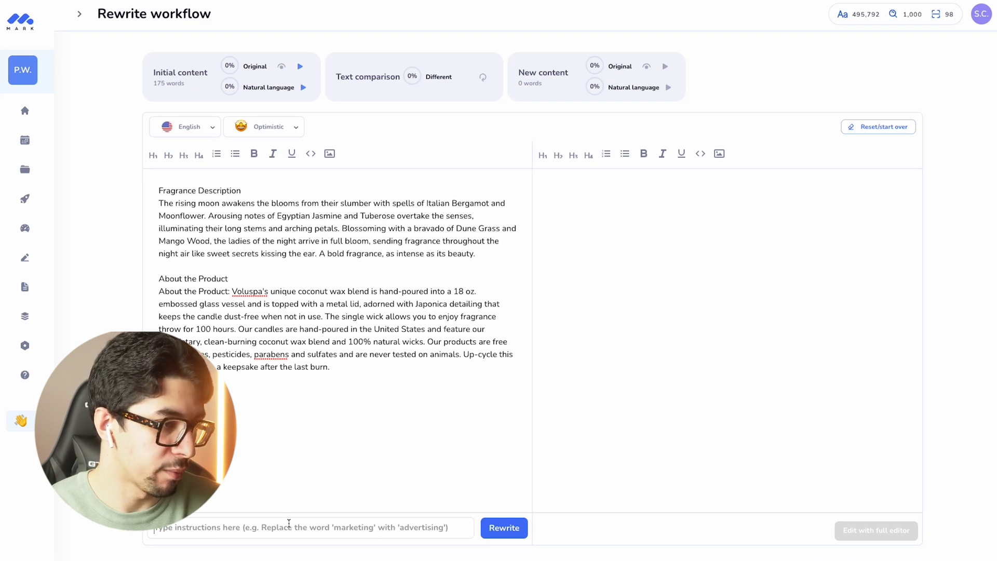
text(Aud more time the word "jar" to th)
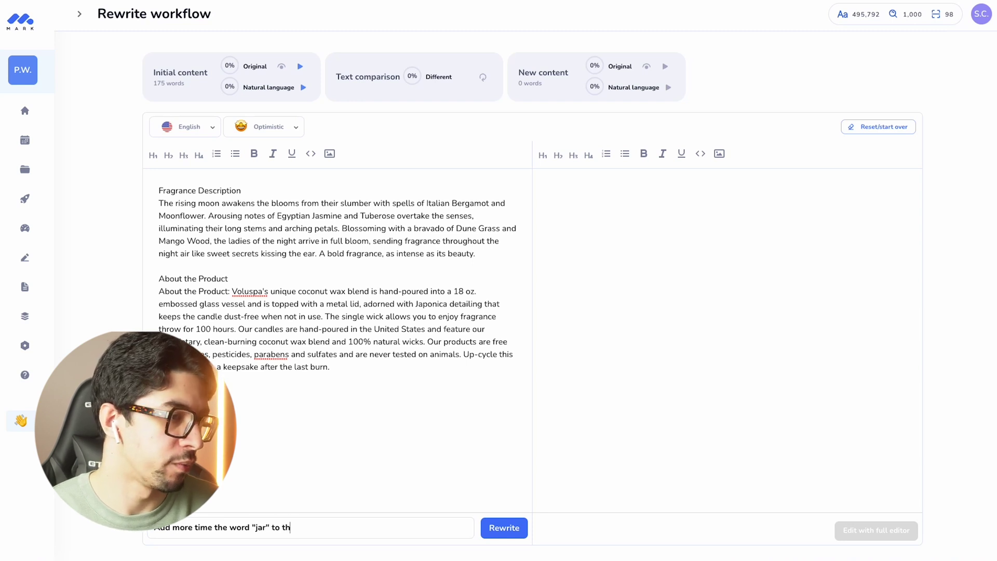
text(is descriptipo)
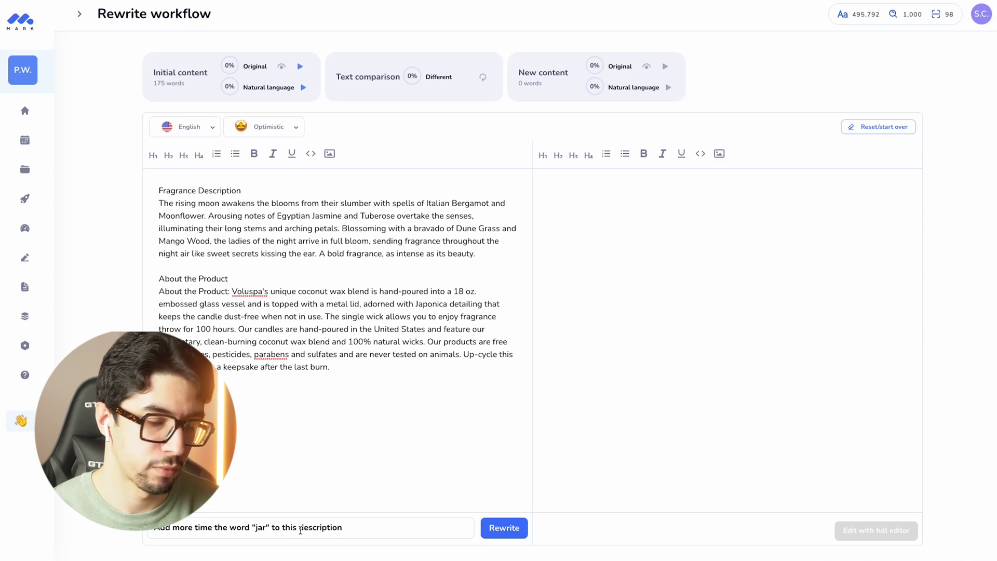
click(307, 527)
text(product)
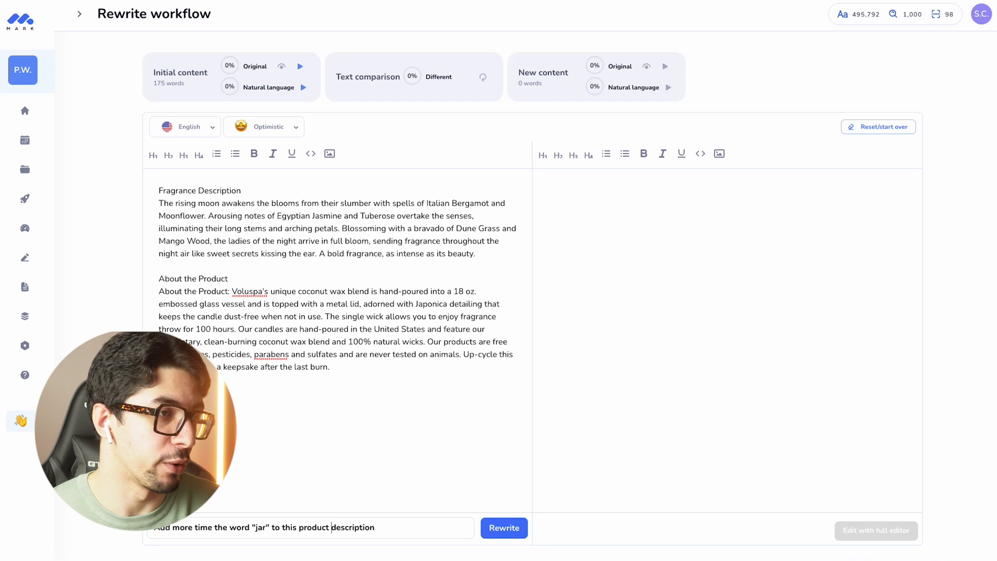
click(502, 528)
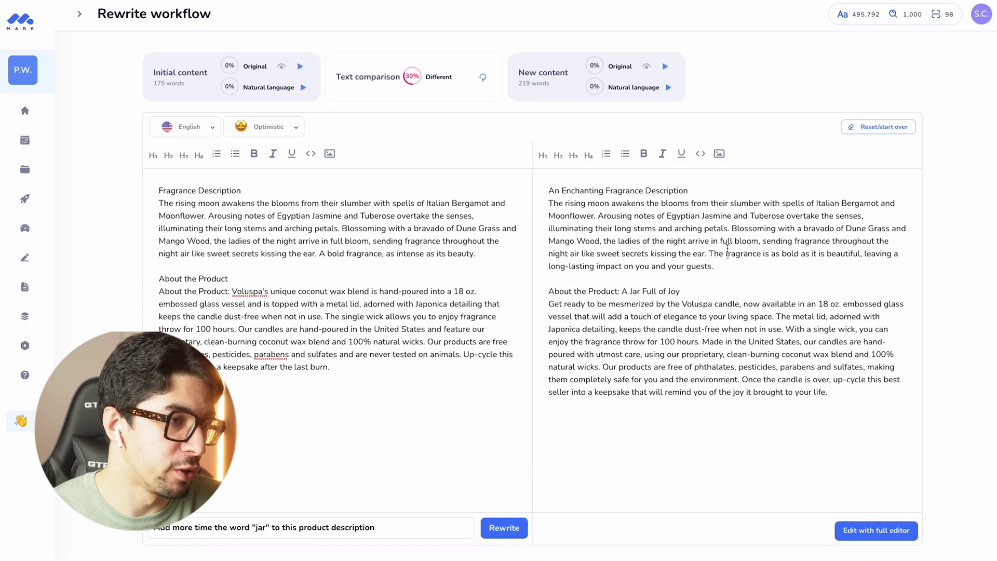
- Format the line "About the Product: A Jar Full of Joy" in the rewritten content as an H2 heading
click(634, 309)
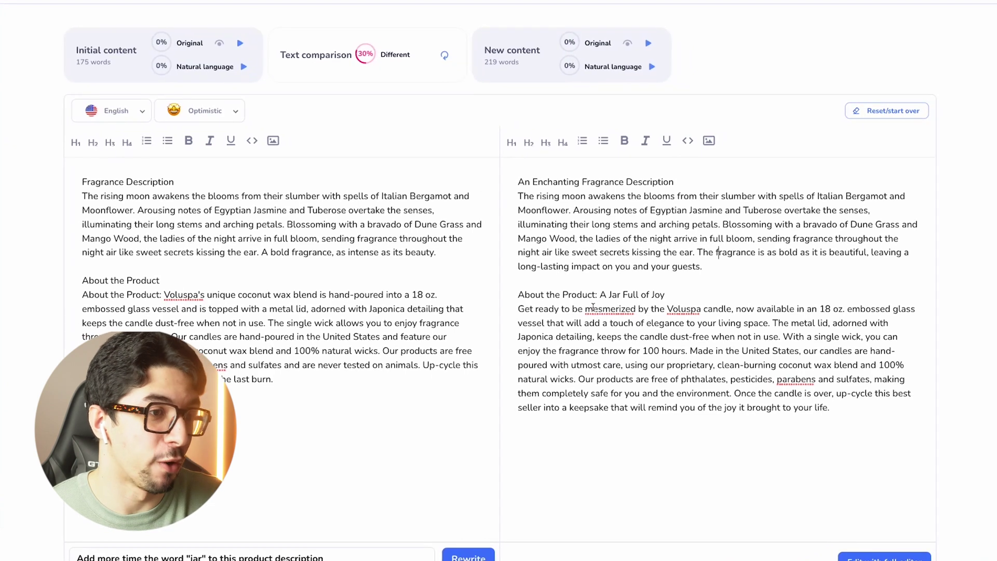
drag(669, 296, 600, 297)
click(605, 297)
drag(663, 296, 508, 295)
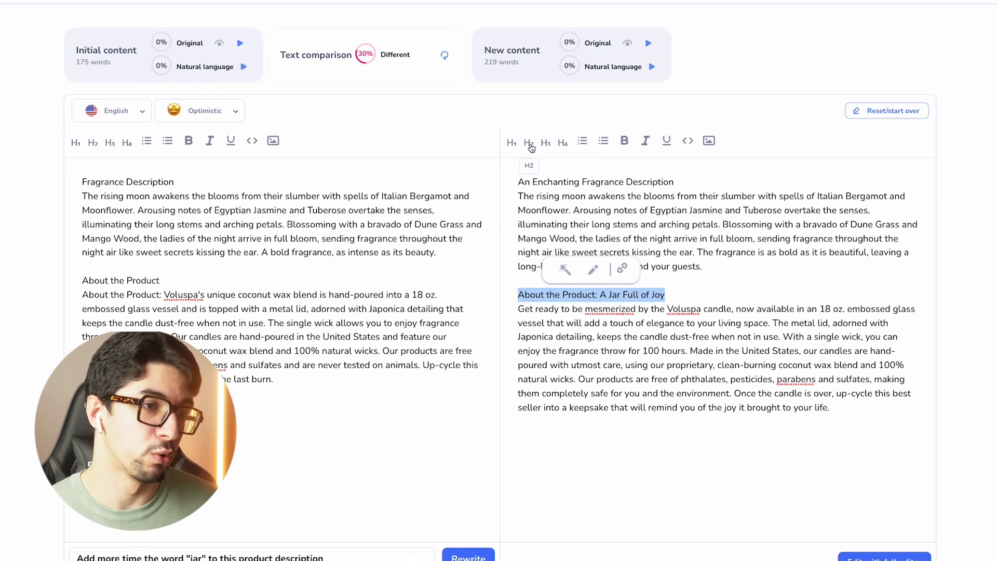
click(531, 147)
click(759, 285)
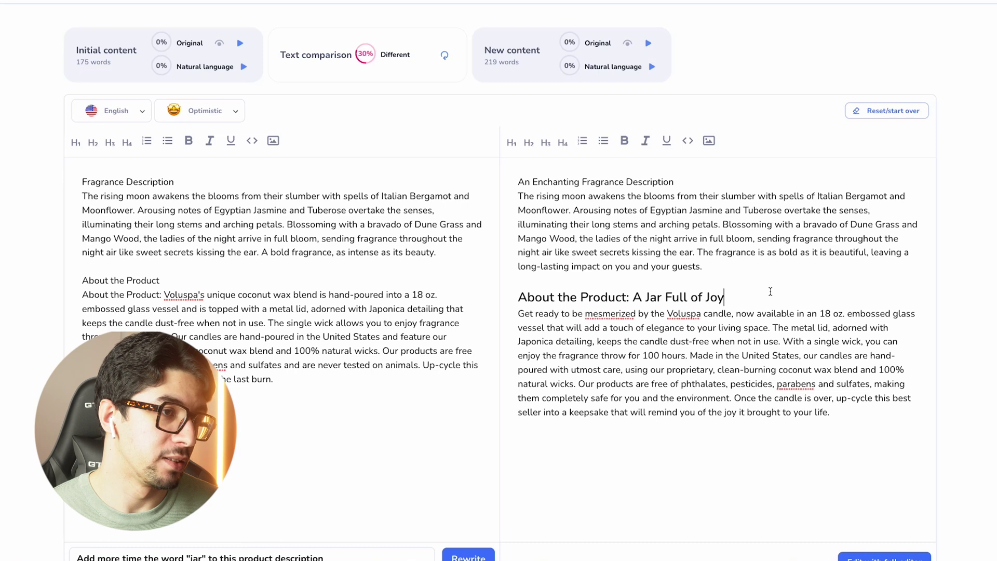
- Format the line "An Enchanting Fragrance Description" in the rewritten content as an H2 heading
drag(705, 177, 501, 183)
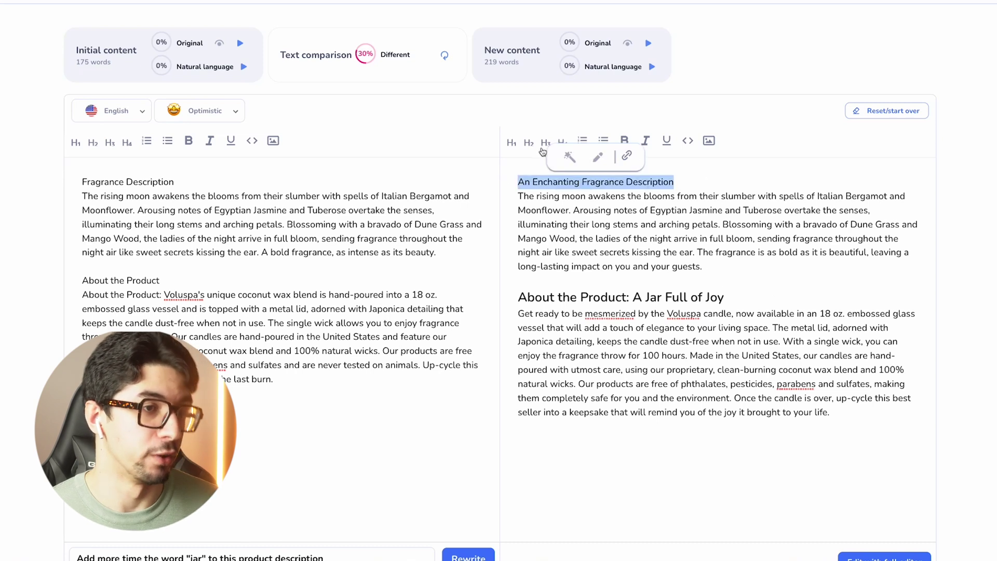
click(529, 147)
click(762, 185)
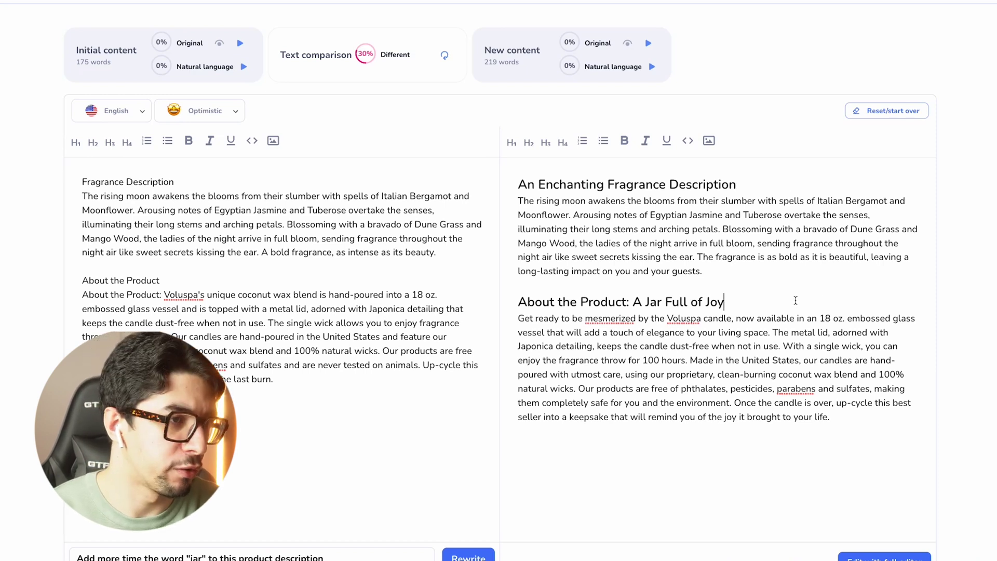
- Search the page for the word "jar" to check its use in the rewritten description
key(ctrl+f)
text(jar)
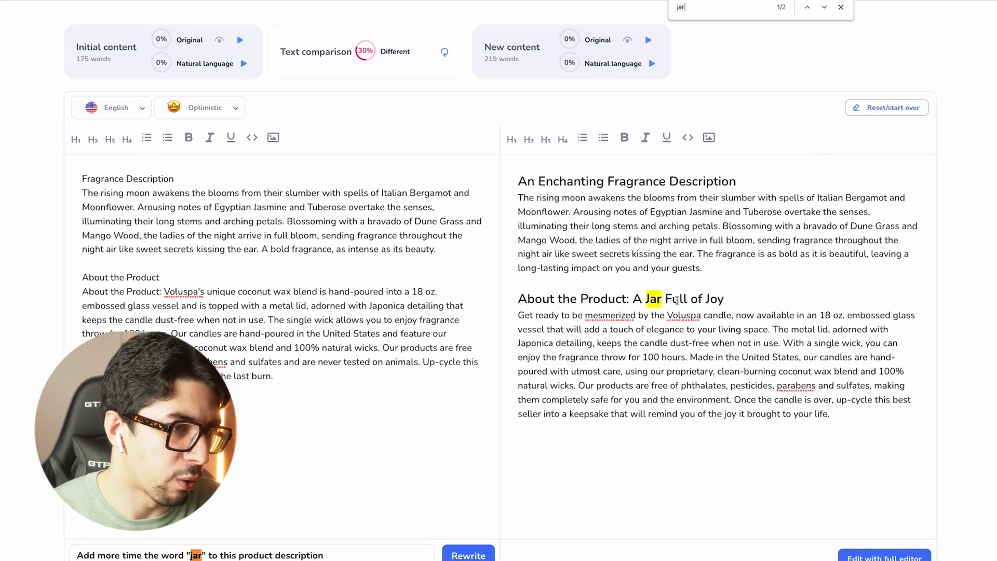
scroll(724, 304, down, 1)
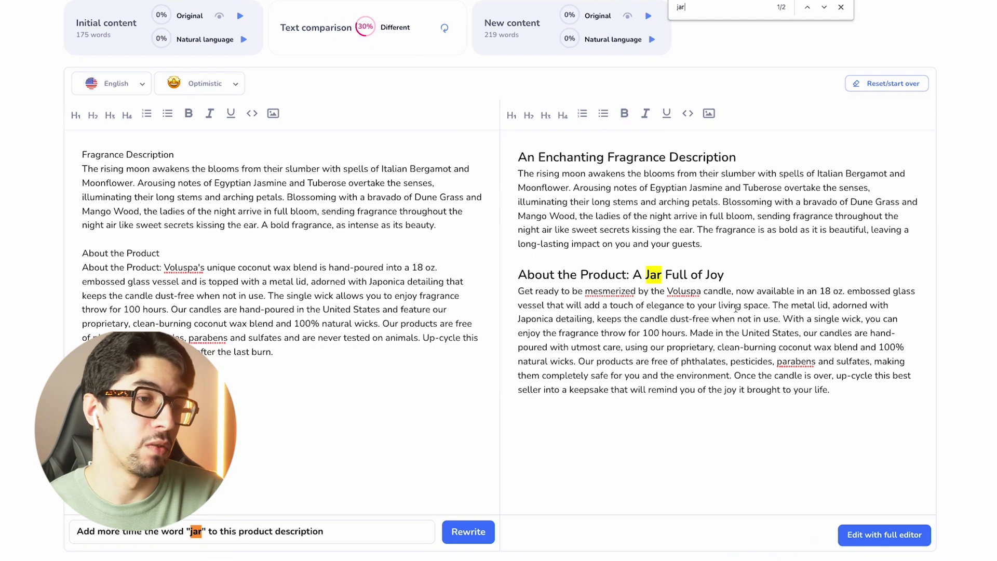
- Rewrite the text with the instruction 'Add 4 times the word "jar" to this product description' and search the page for "jar"
drag(726, 274, 514, 279)
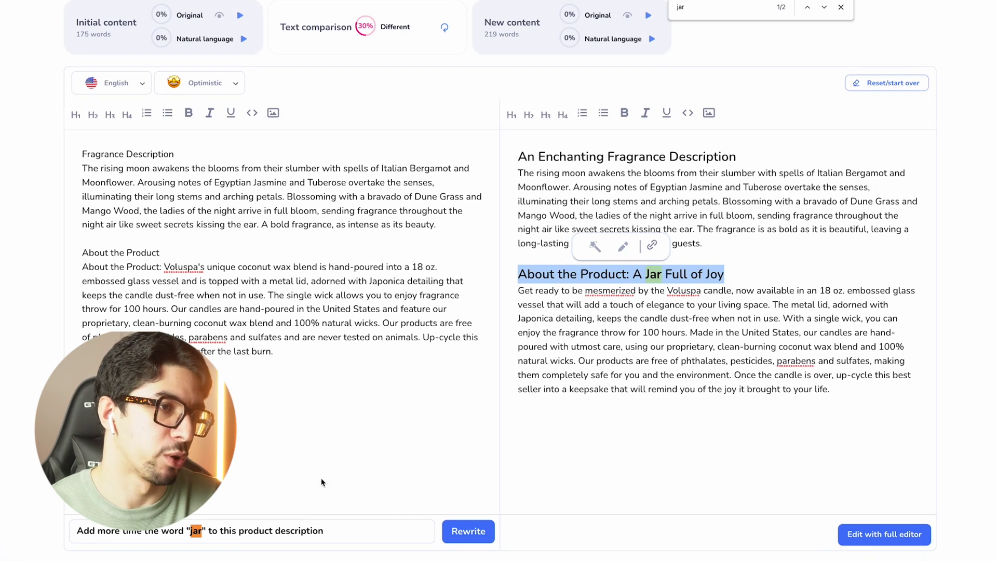
click(612, 206)
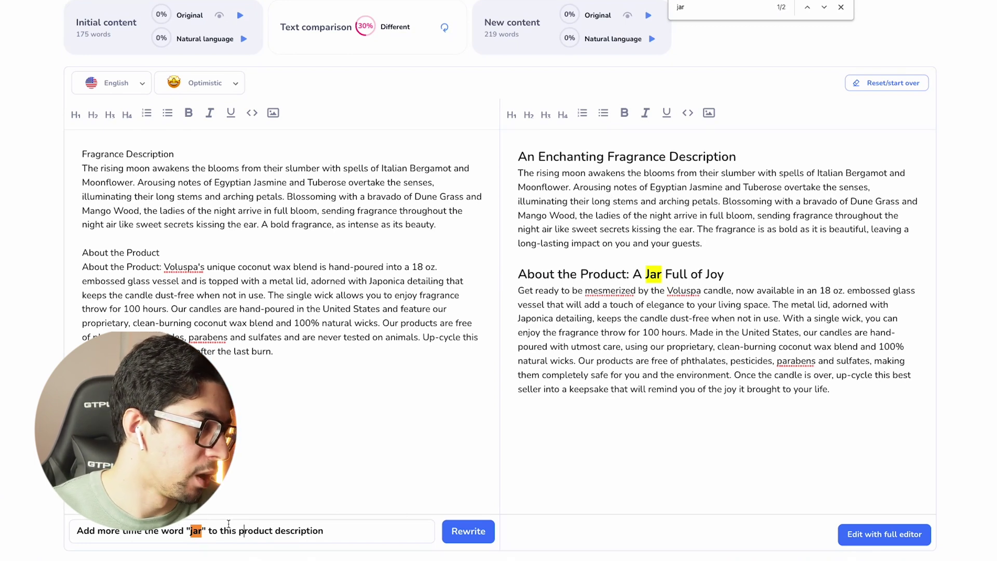
double_click(106, 530)
text(4)
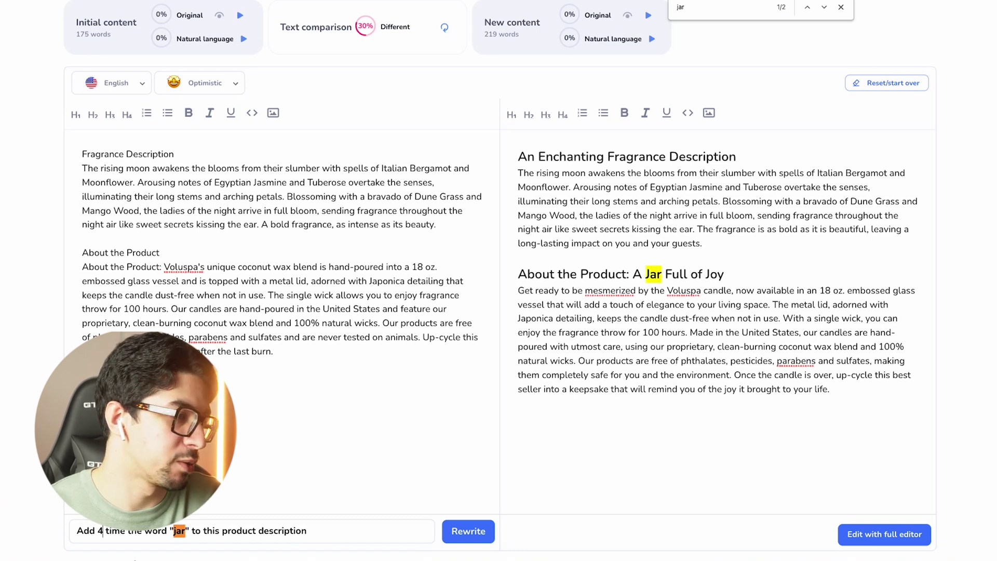
click(129, 530)
text(s)
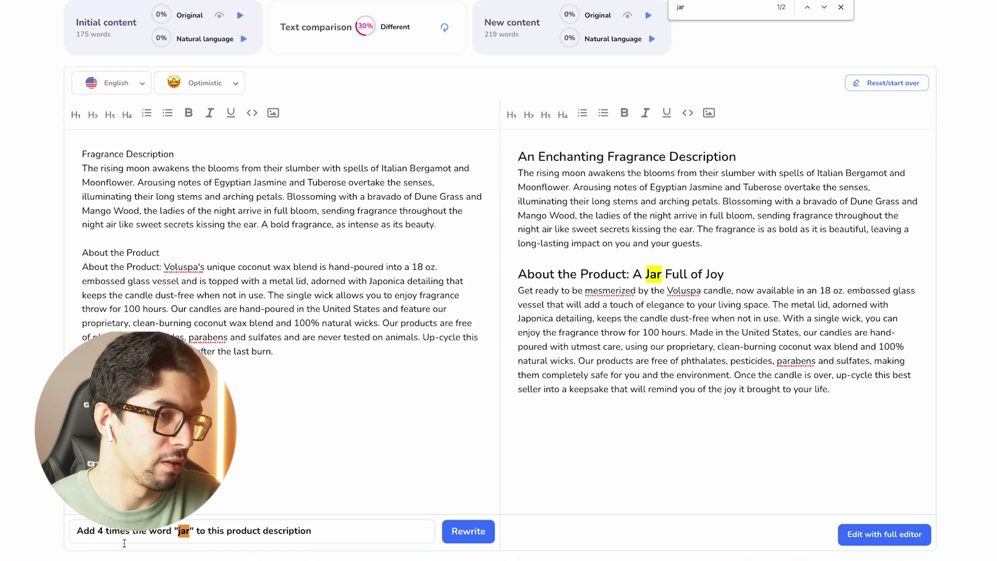
click(468, 531)
click(547, 292)
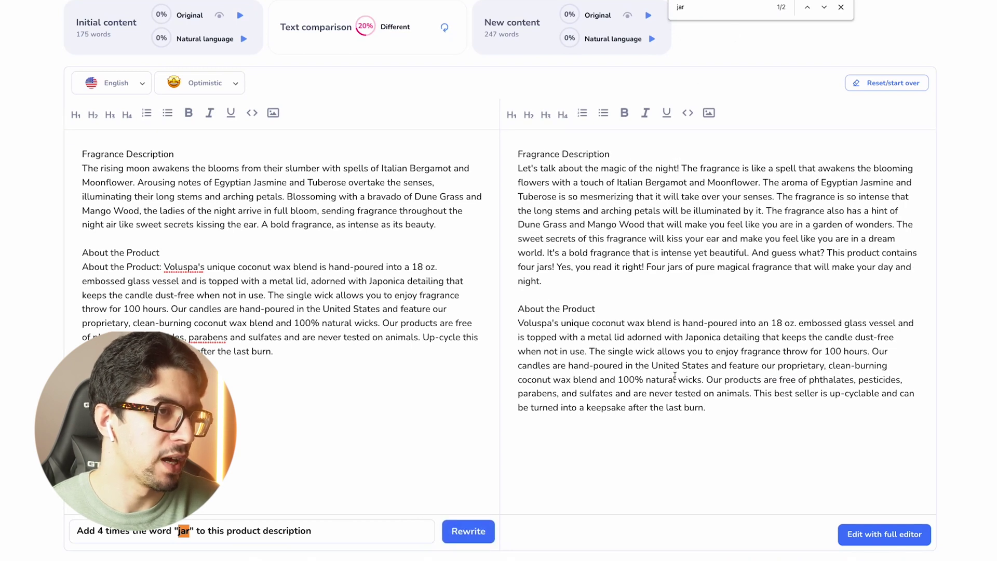
key(ctrl+f)
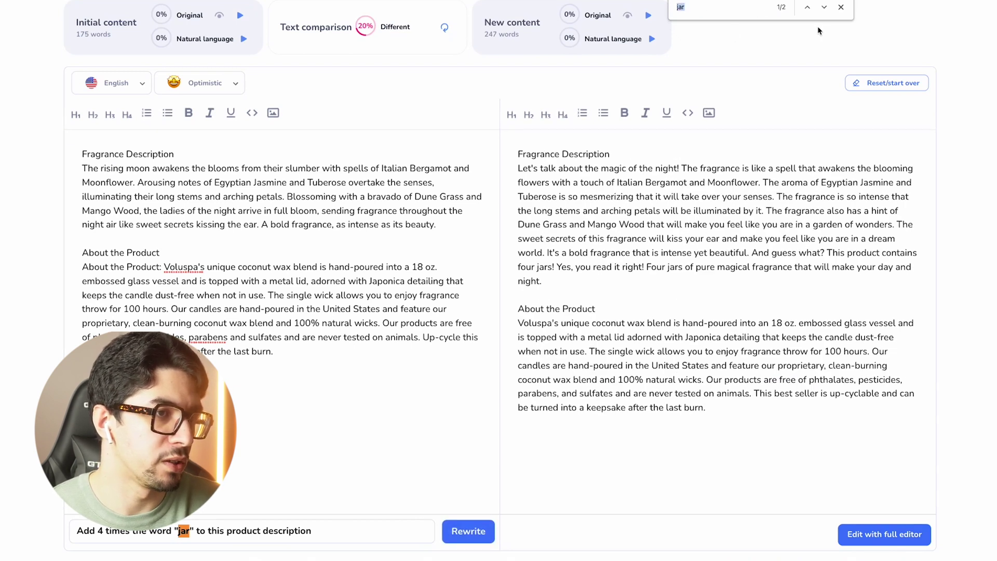
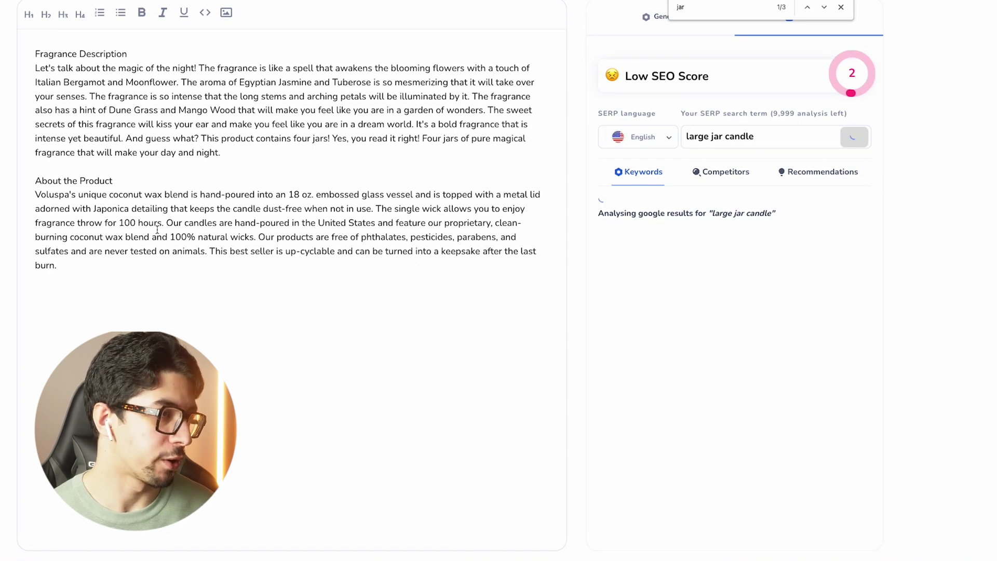
- Change "four jars" to "four jar" in the Fragrance Description text and check the keyword count for "jar"
triple_click(127, 181)
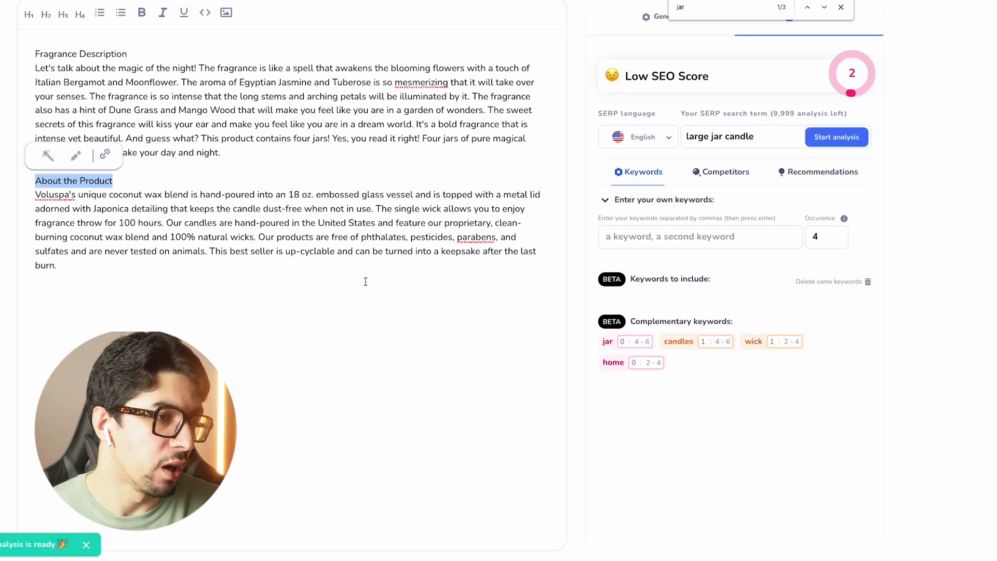
click(380, 191)
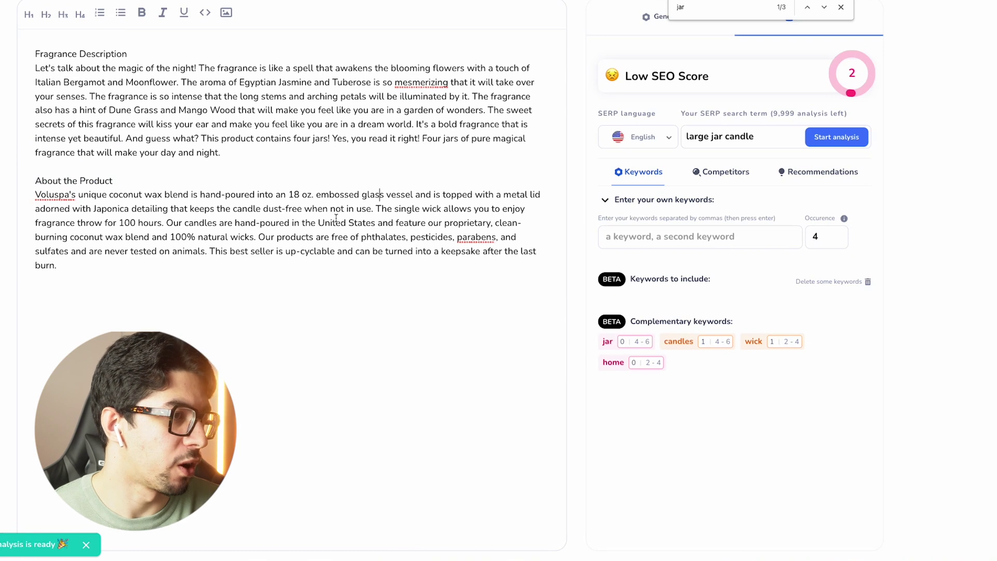
double_click(319, 138)
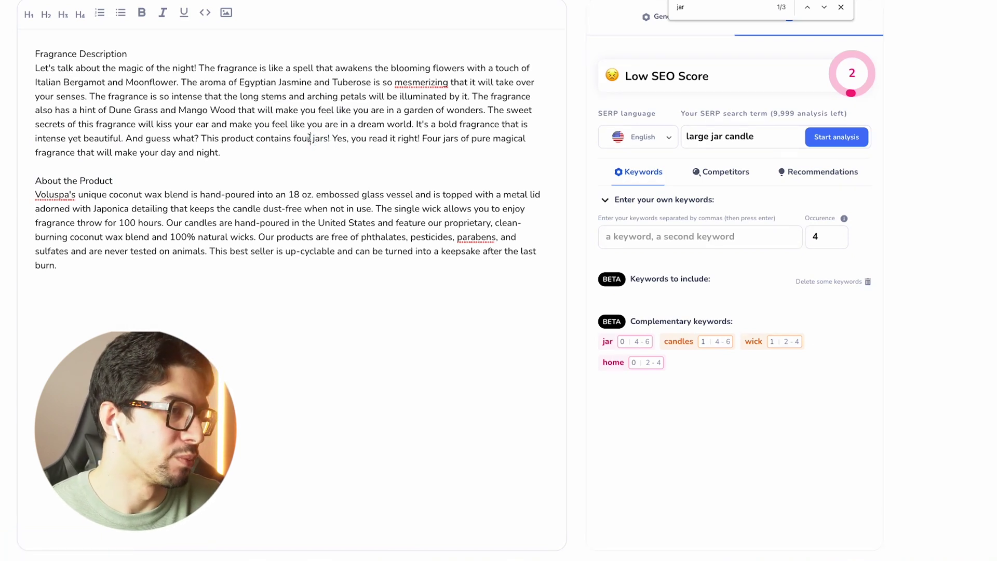
double_click(301, 139)
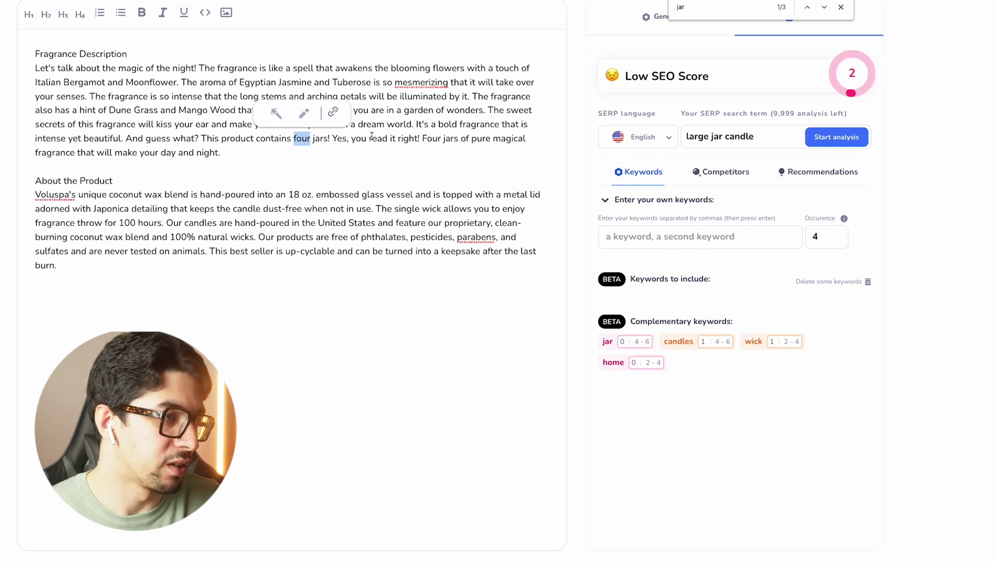
click(329, 138)
key(BackSpace)
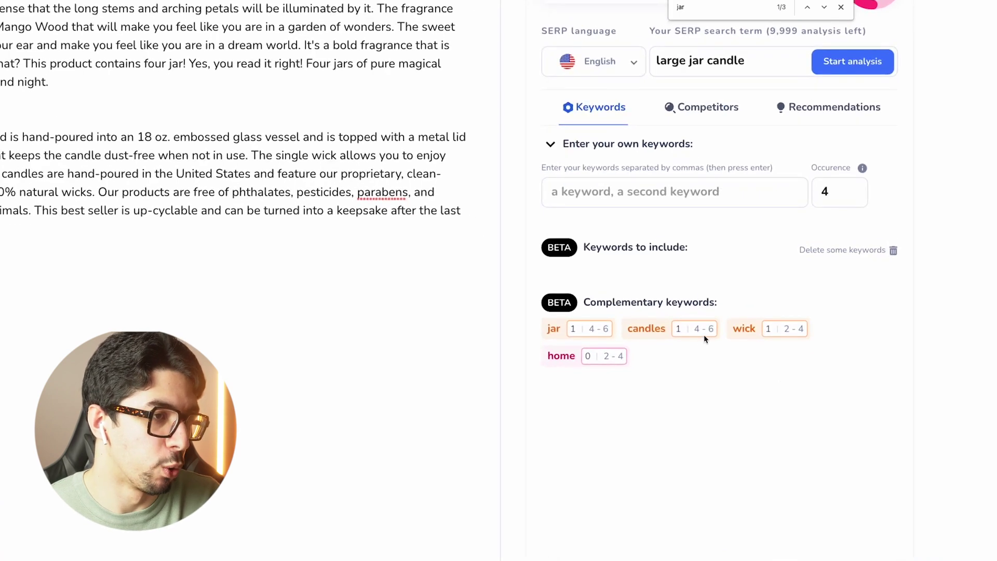
mouse_move(573, 332)
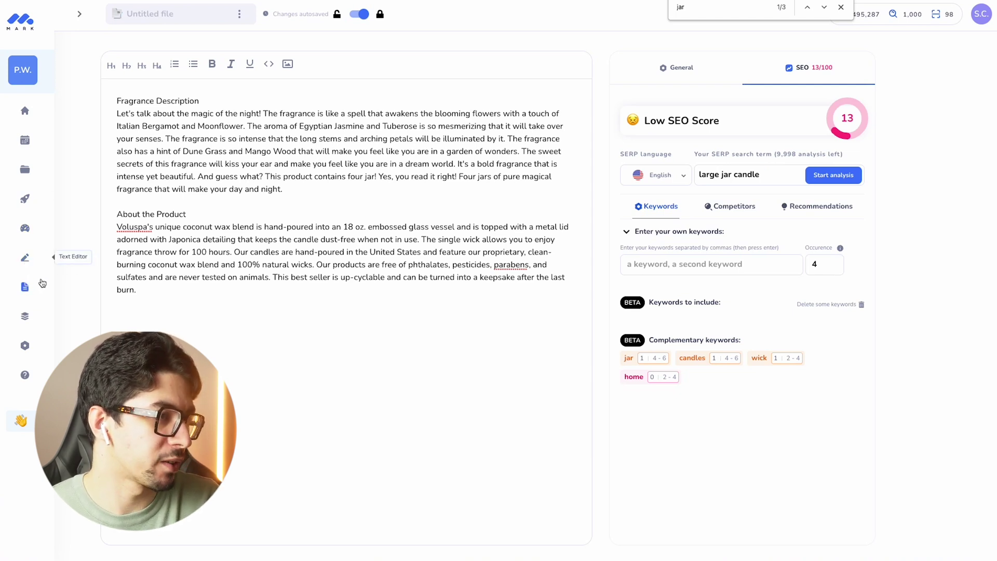
- Copy the Product Details list from the Voluspa product page into a new rewrite workflow as the initial content
click(17, 201)
click(567, 207)
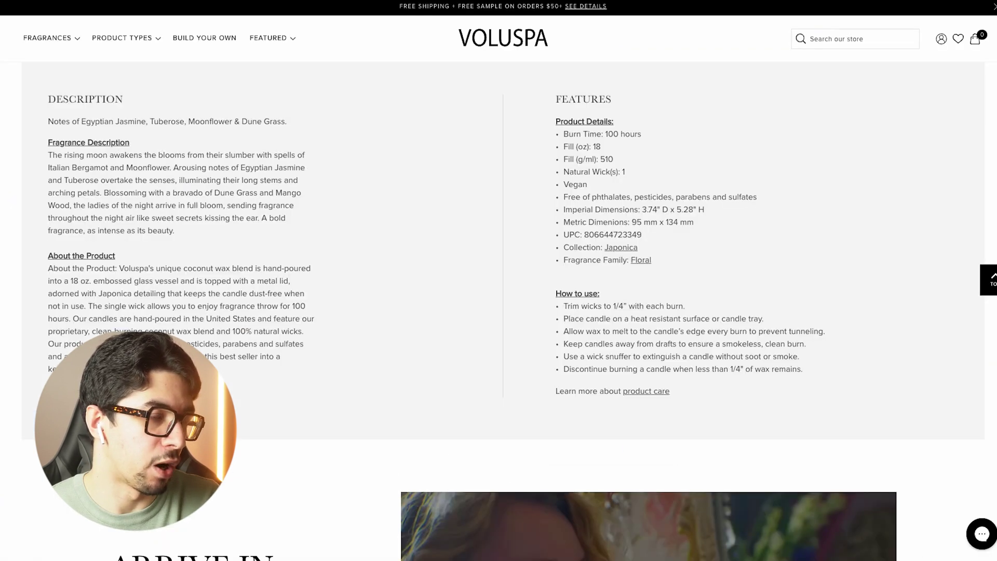
drag(551, 120, 684, 262)
key(ctrl+c)
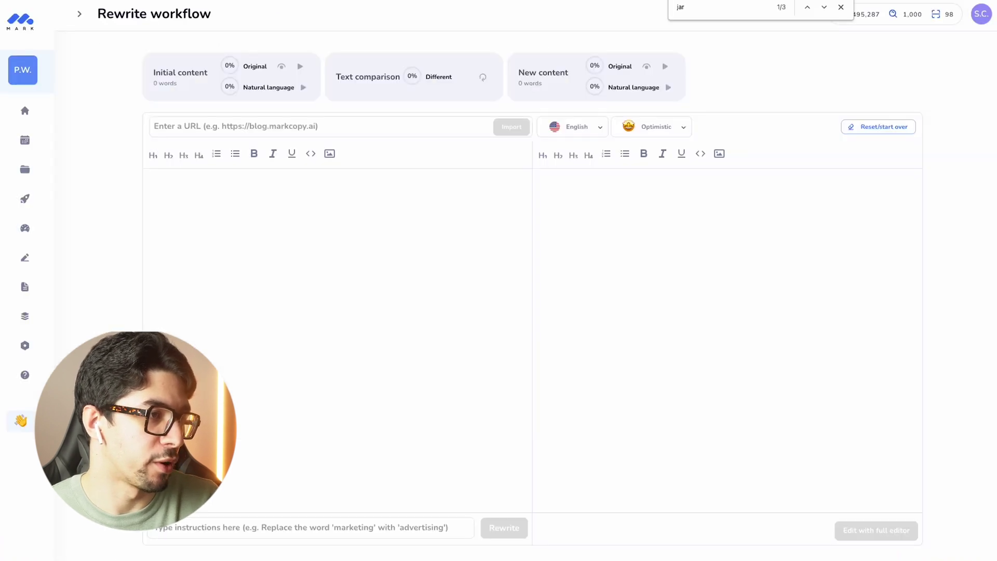
click(272, 202)
key(ctrl+v)
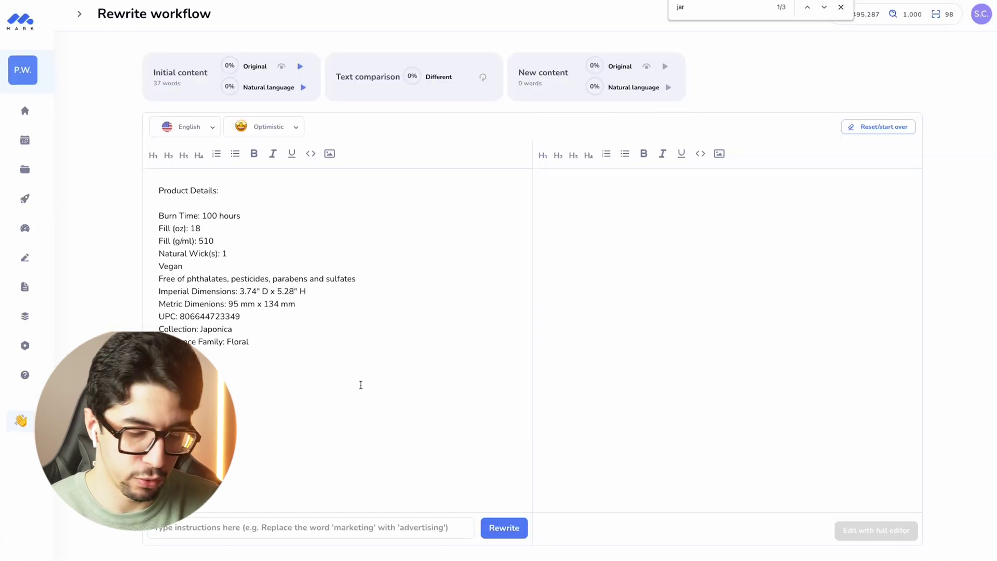
- Enter the rewrite instruction 'Write an SEO-optimised product descrition that includes my primary keyword "large jar candle".'
click(257, 523)
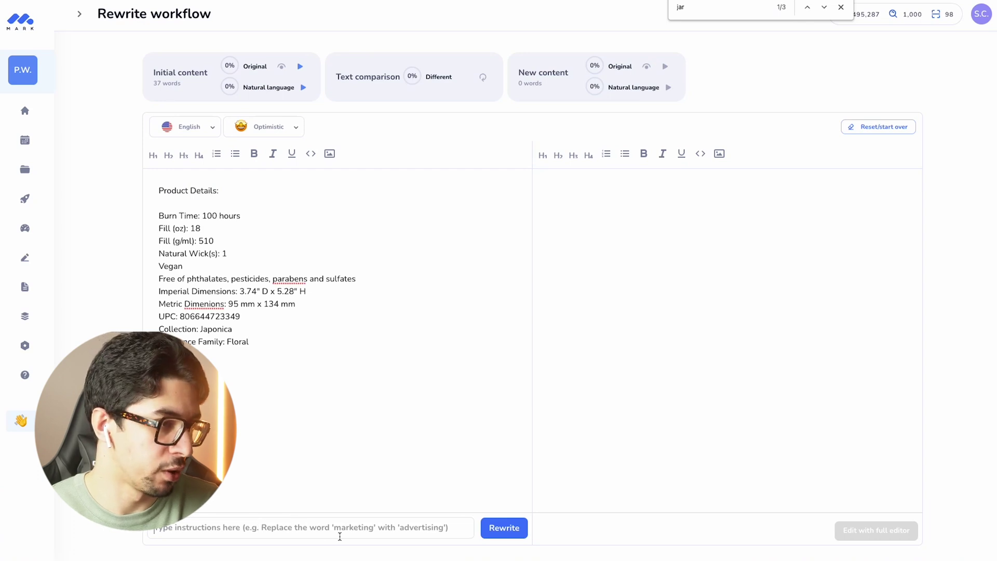
text(Write an SEO)
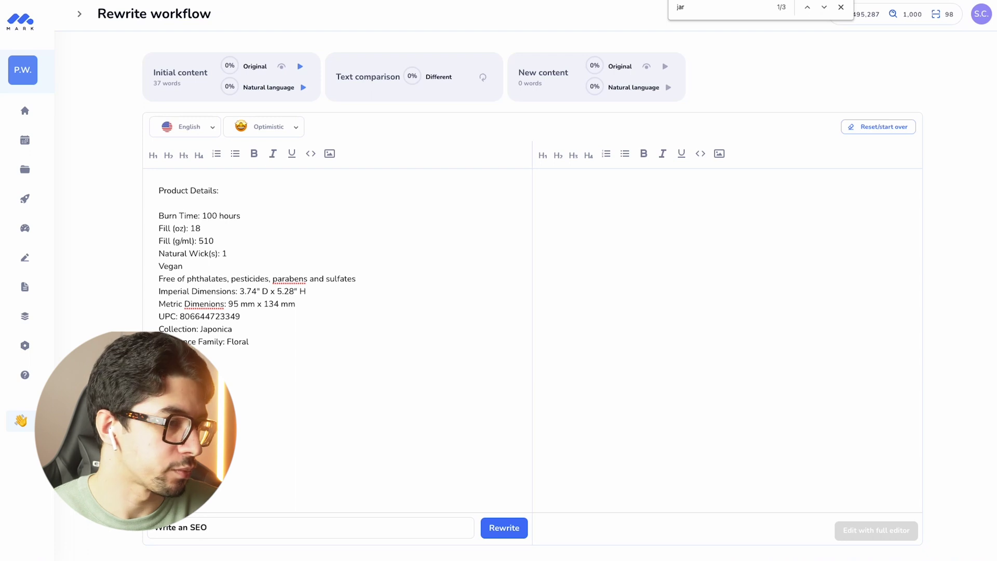
text(-optimised p)
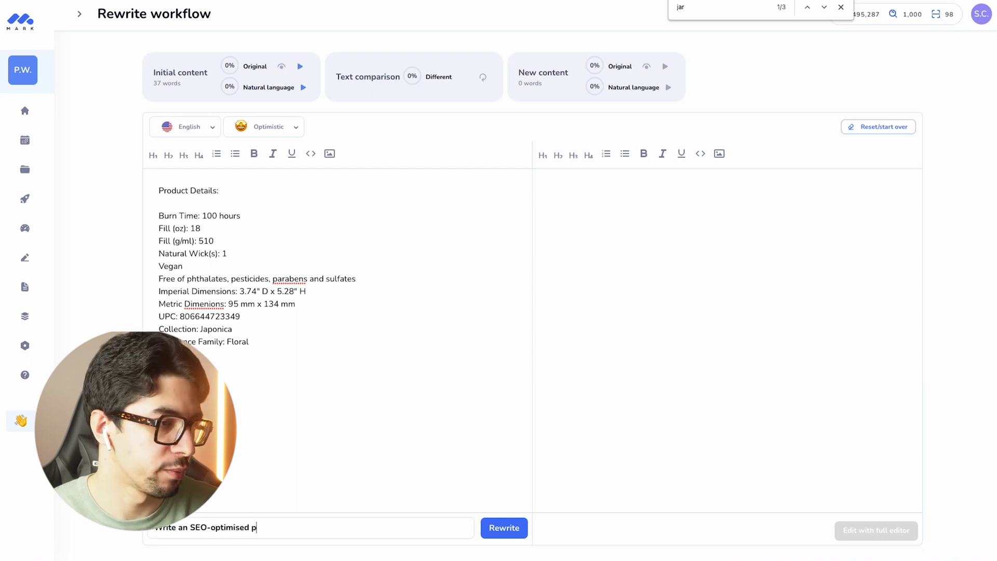
text(roduct descript)
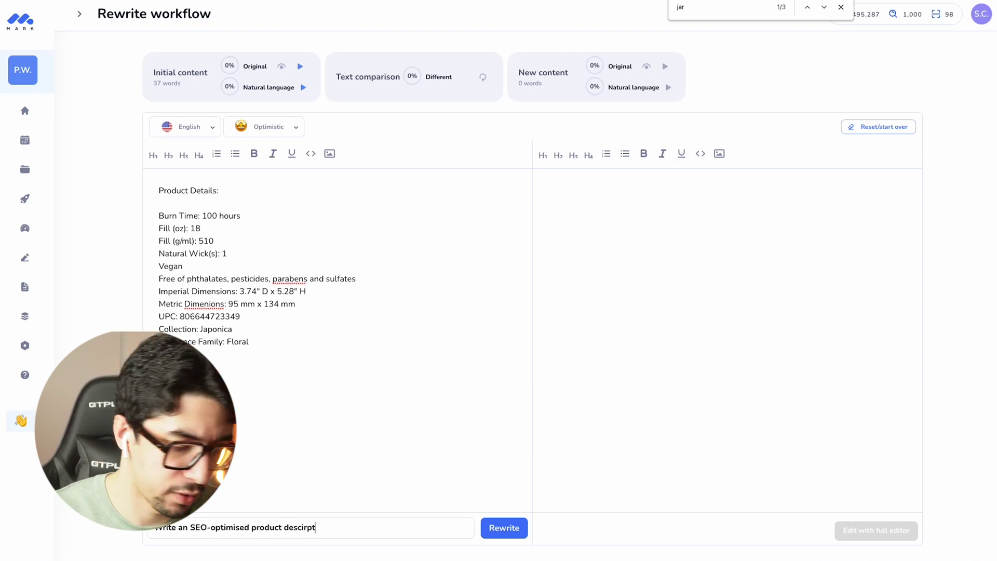
key(BackSpace)
key(BackSpace)
key(BackSpace)
key(BackSpace)
text(ritpion)
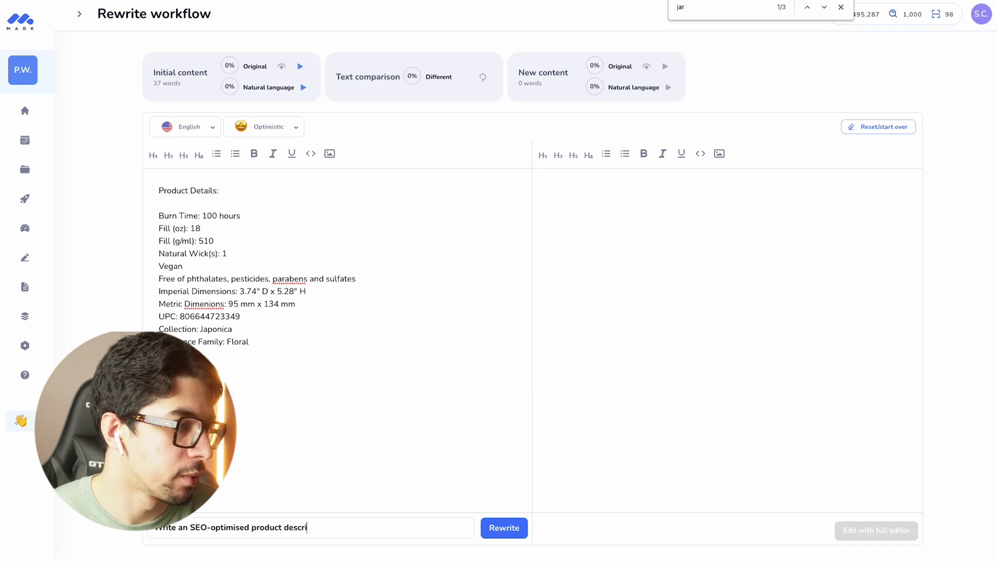
key(BackSpace)
key(BackSpace)
key(BackSpace)
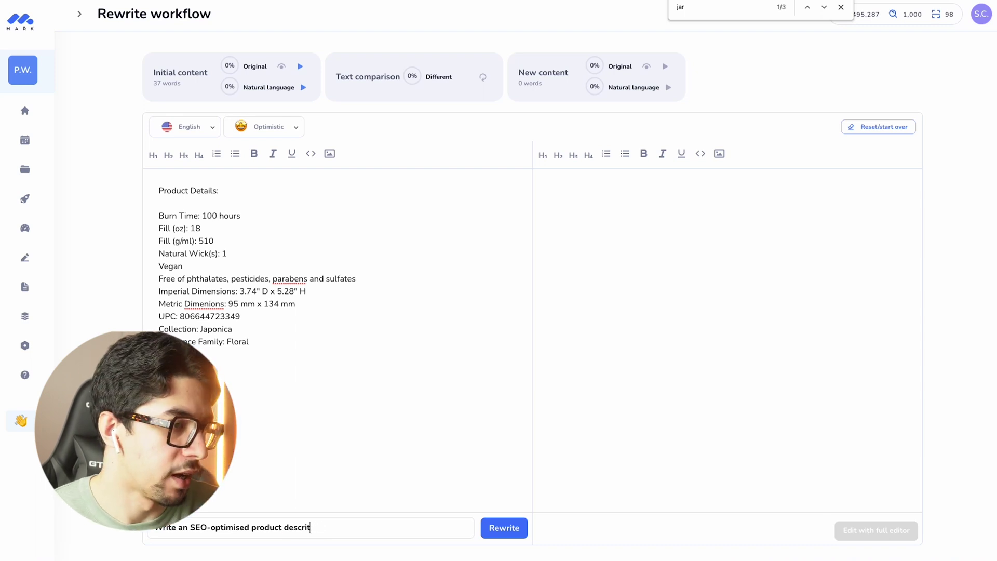
text(ion that)
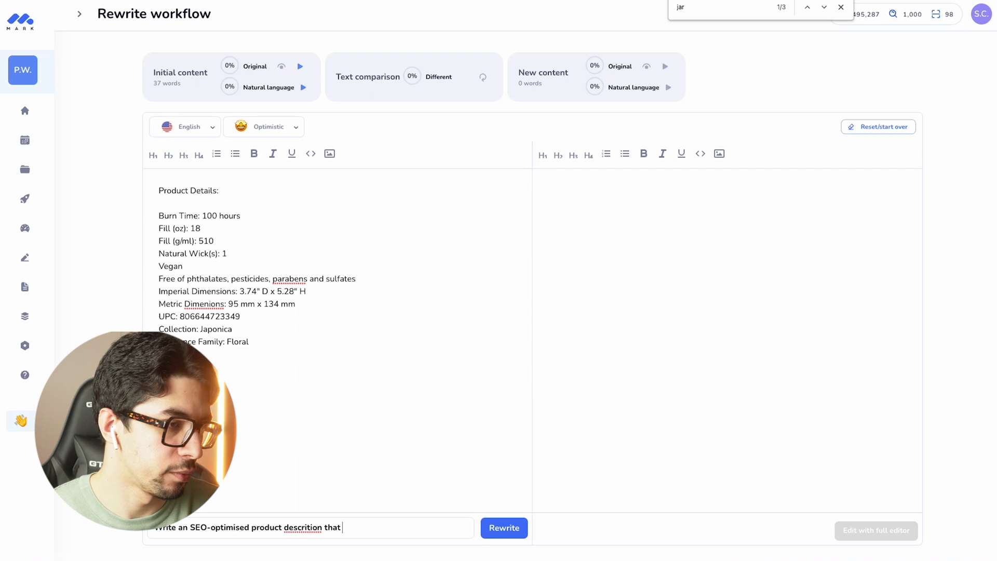
text( includes my )
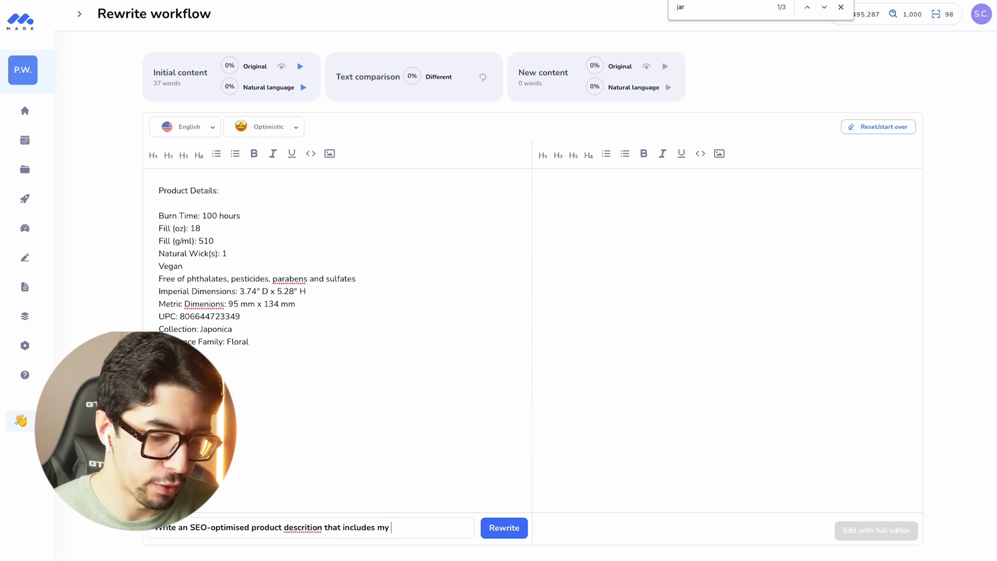
text(primary keyword)
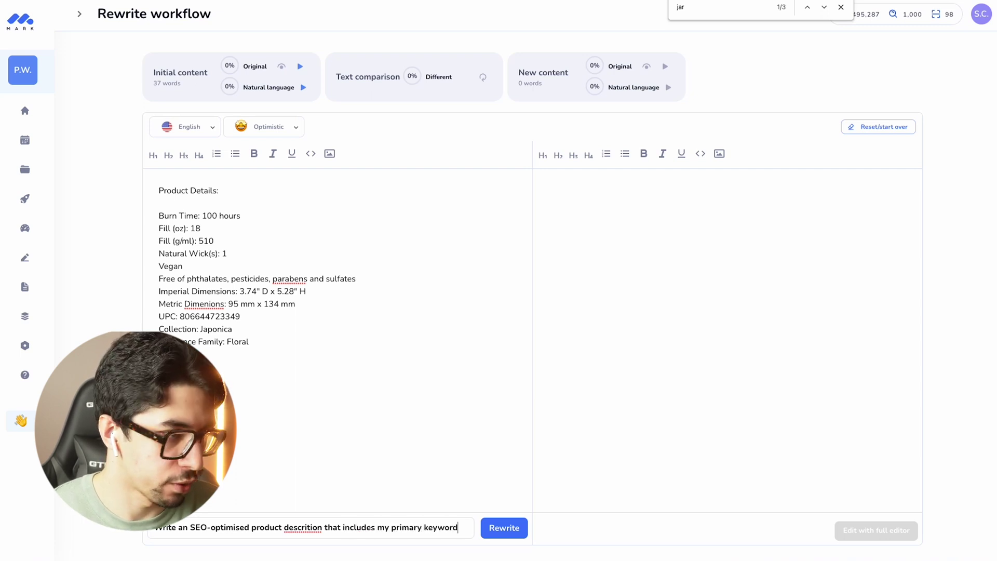
text( ")
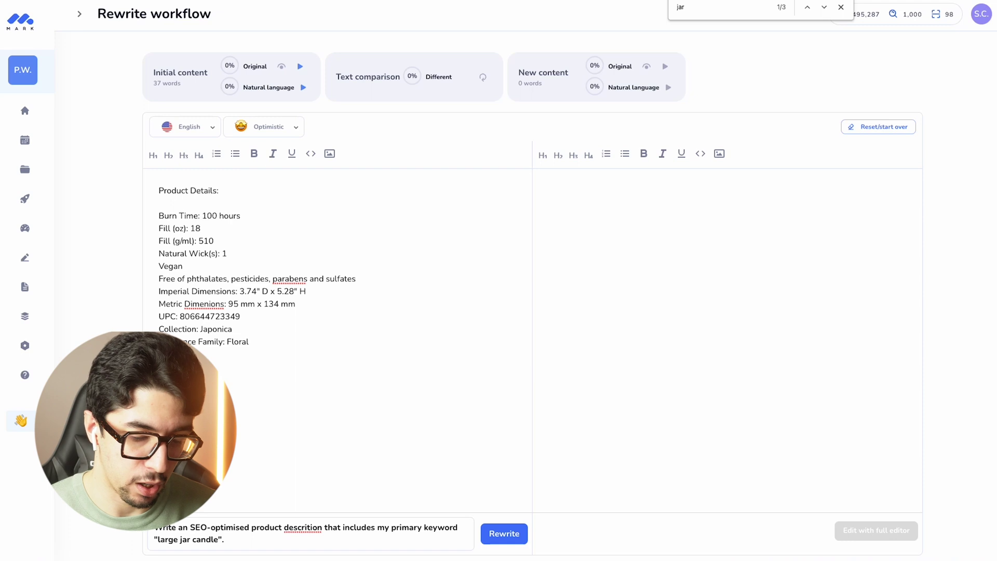
text(large jar candle". M)
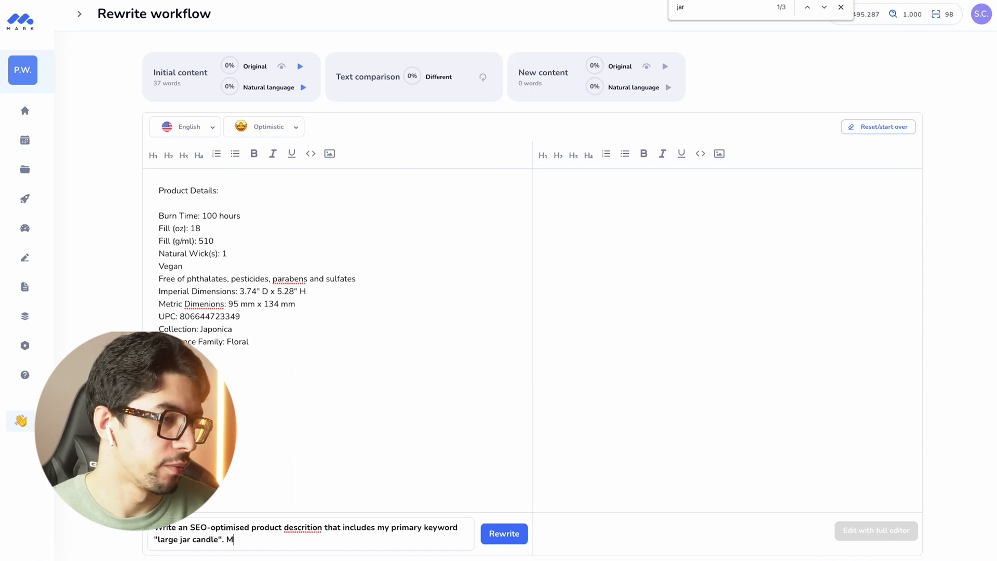
- Extend the rewrite instruction with the sentence "My audience is consumer so be funny and natural"
text(y audience is)
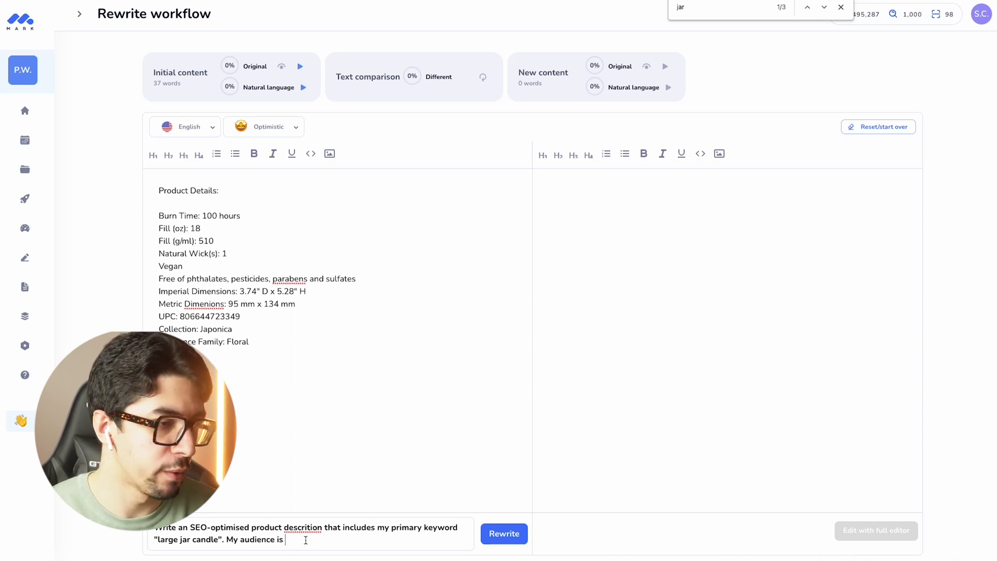
text( consumer so be )
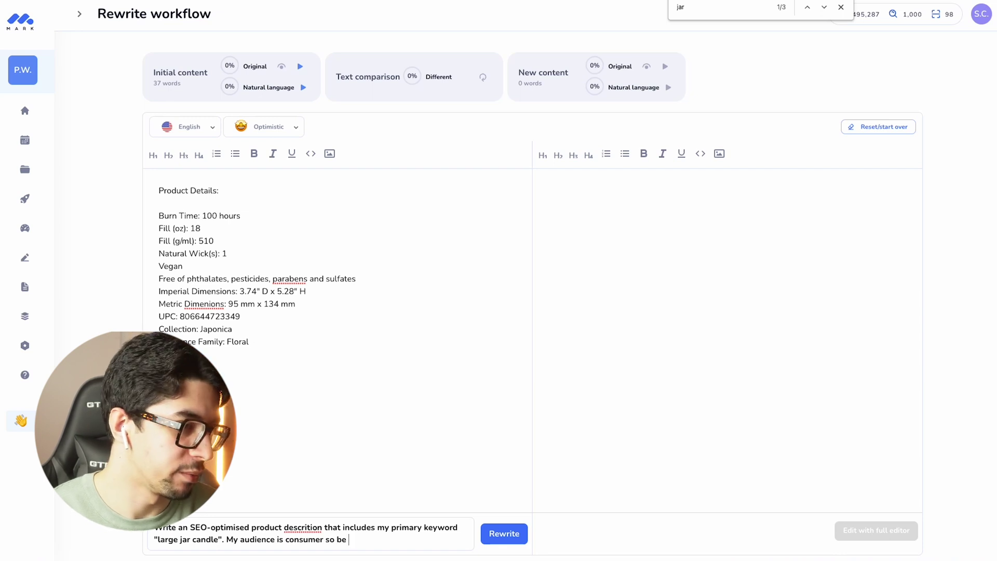
text(funny and )
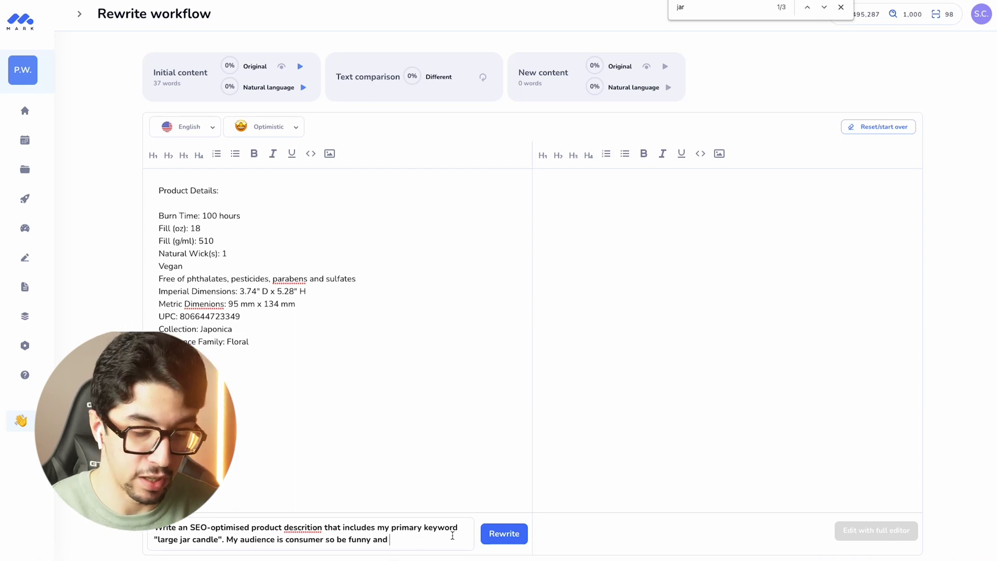
text(natural)
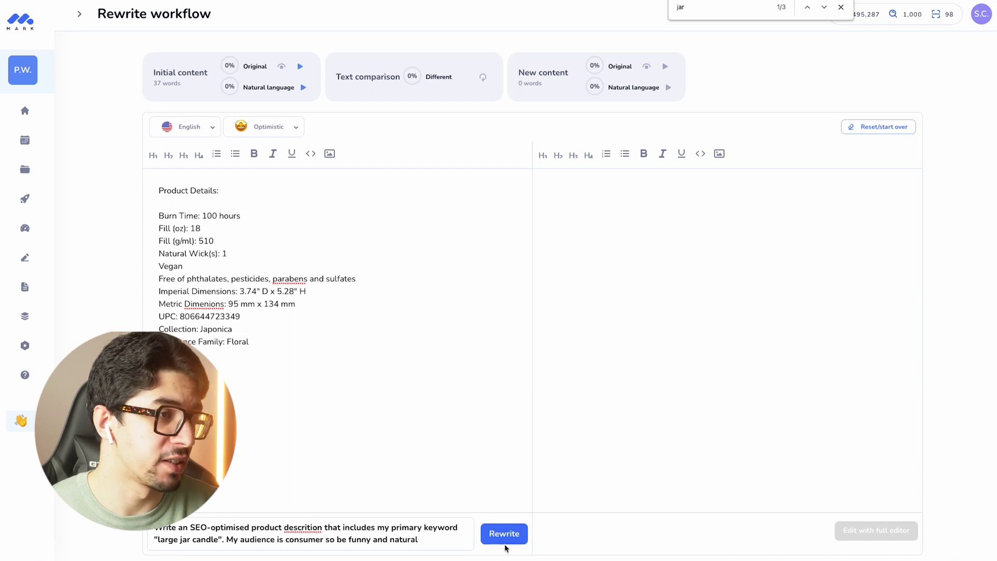
- Rewrite the product details in the Friendly tone, with "funny" replaced by "friendly" in the instruction, and select the resulting paragraphs
click(272, 128)
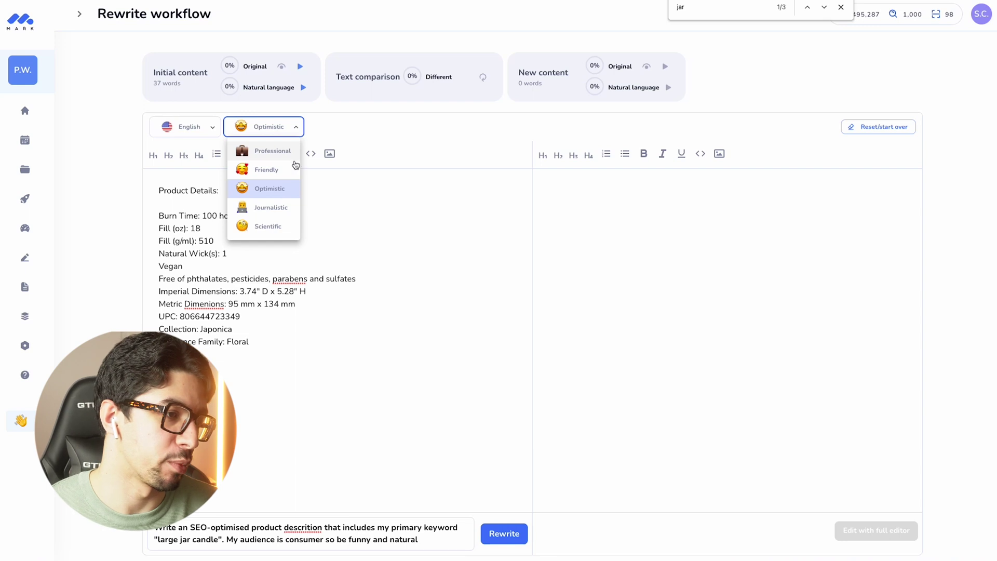
click(279, 170)
double_click(358, 539)
text(friendly)
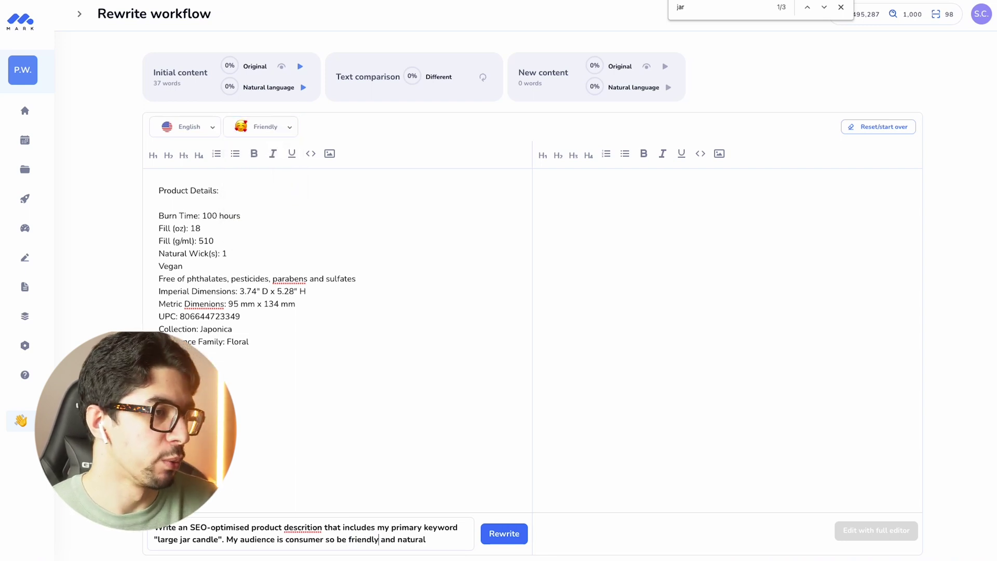
click(502, 534)
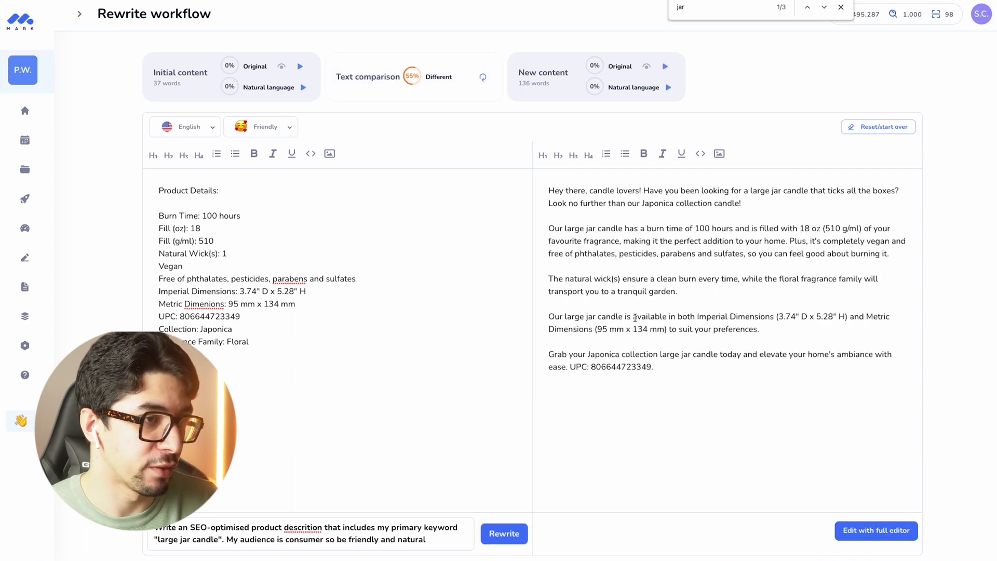
drag(553, 190, 764, 330)
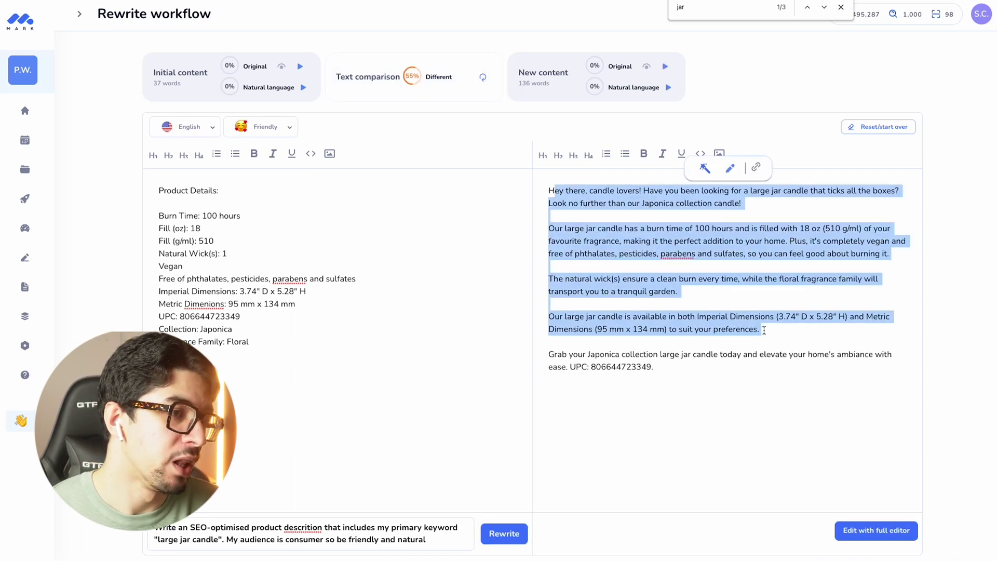
- Replace the rewrite's initial content with the Product Details and How to use lists copied from the Voluspa product page
click(735, 391)
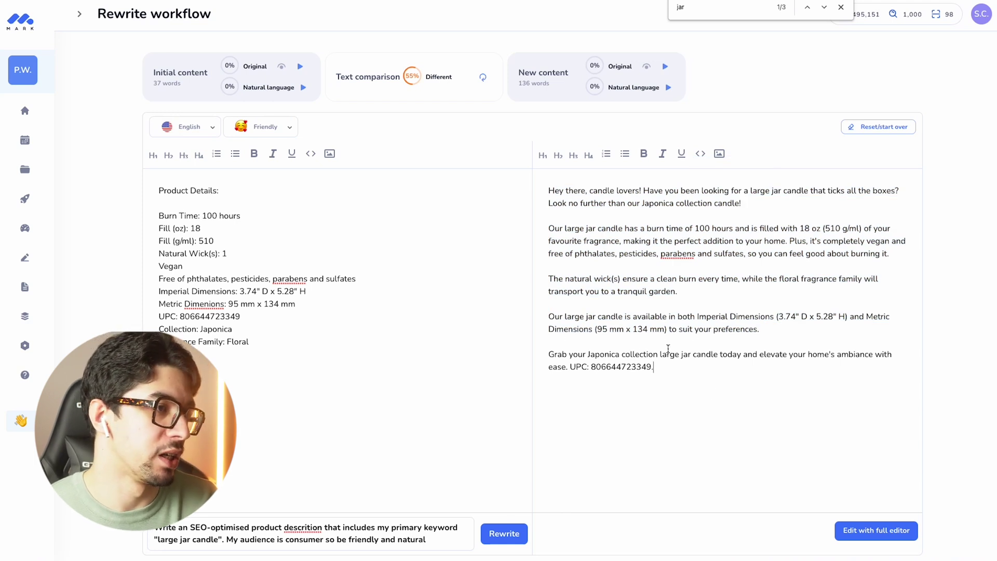
mouse_move(294, 362)
mouse_down()
mouse_move(118, 232)
mouse_move(127, 186)
mouse_up()
key(ctrl+c)
click(234, 264)
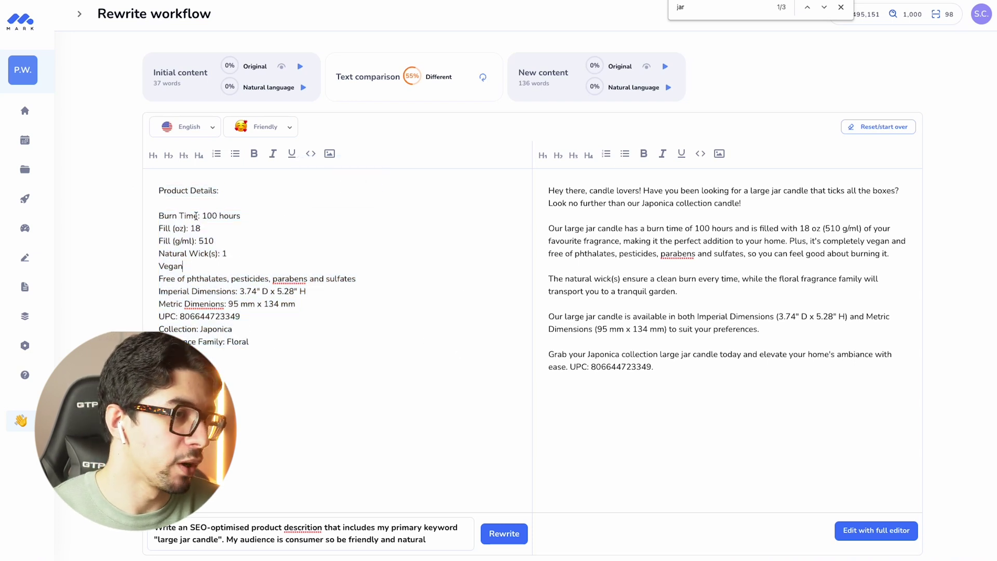
key(ctrl+Tab)
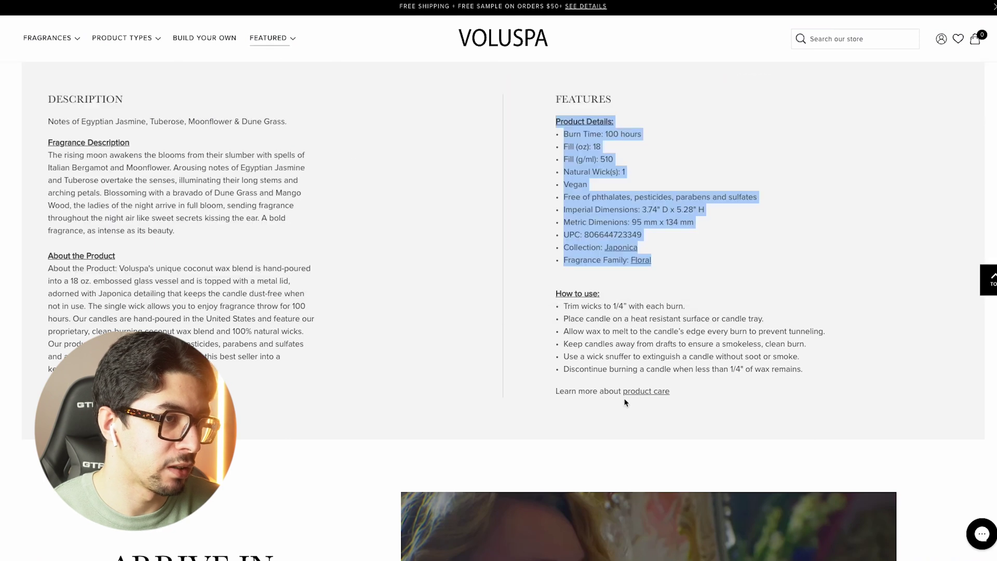
drag(532, 123, 808, 374)
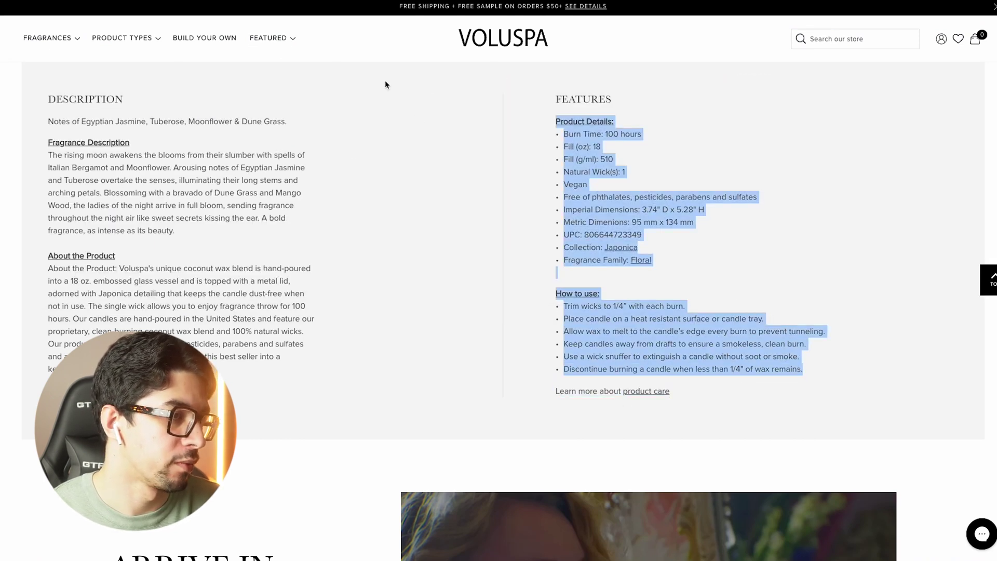
key(ctrl+Tab)
key(ctrl+a)
key(ctrl+v)
- Run the rewrite again on the expanded product content, overwriting the current rewrite
click(507, 533)
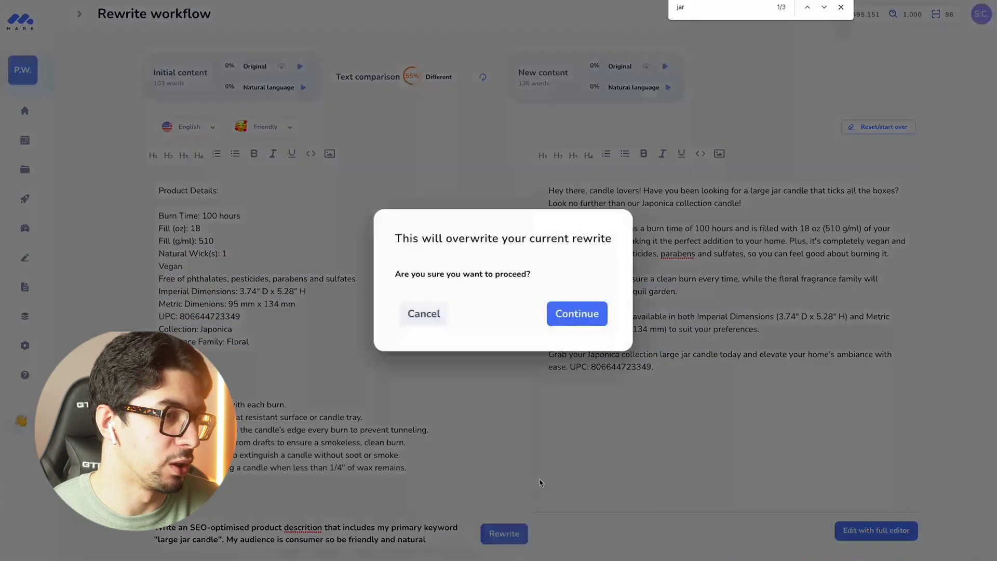
click(585, 316)
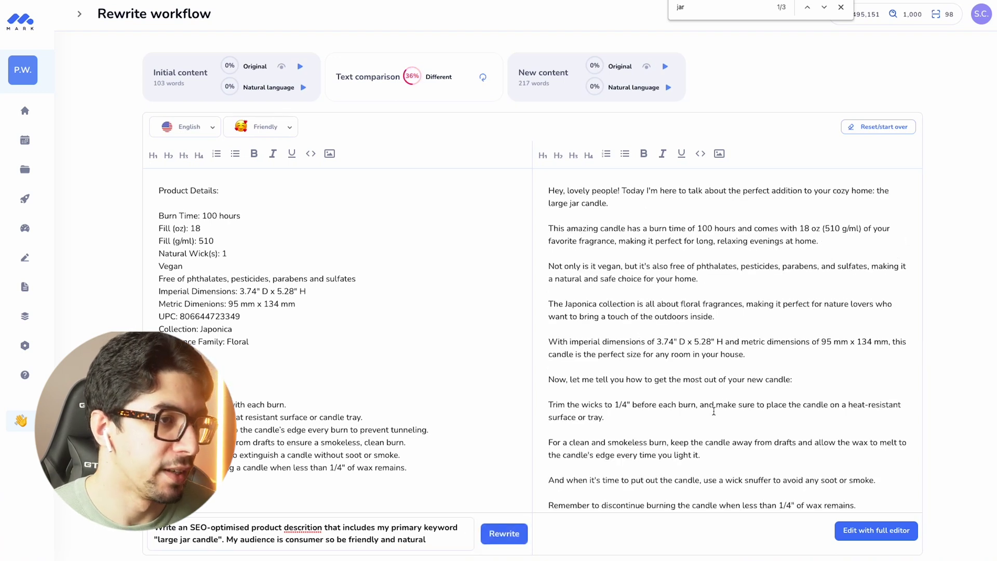
scroll(641, 334, down, 1)
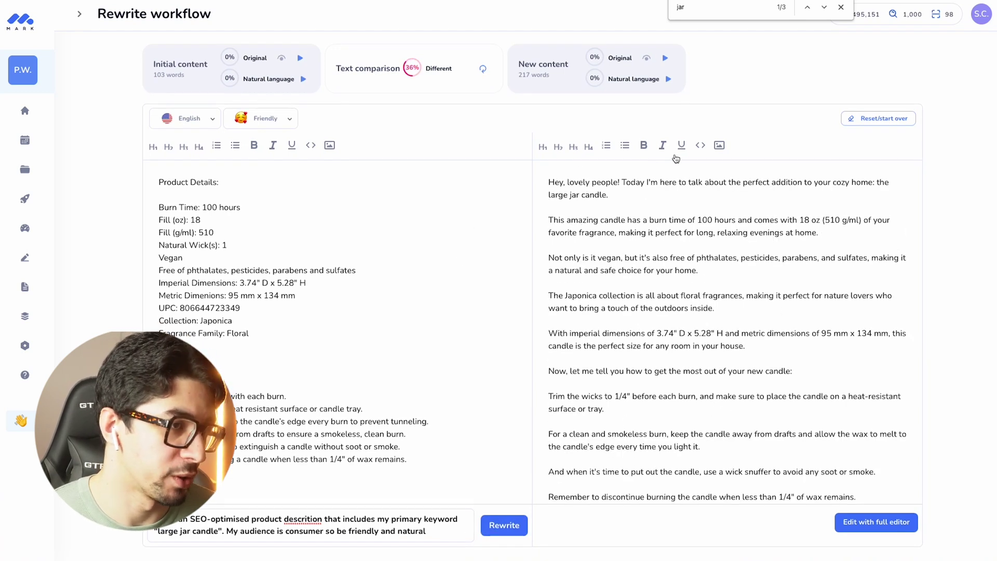
- Open the rewritten copy in the full editor and start an SEO analysis for the search term "large jar candle"
click(891, 532)
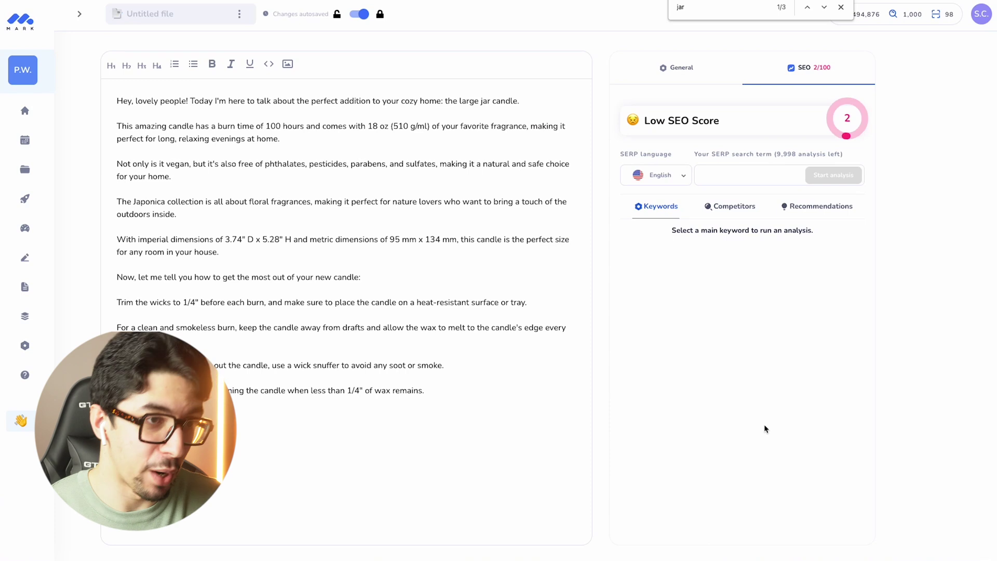
click(728, 179)
text(large )
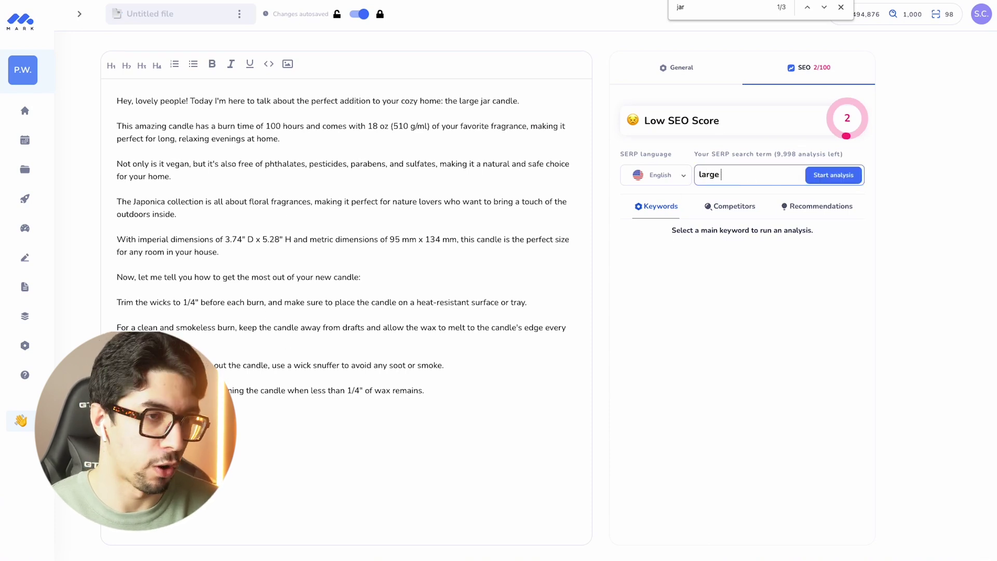
text(jar candle)
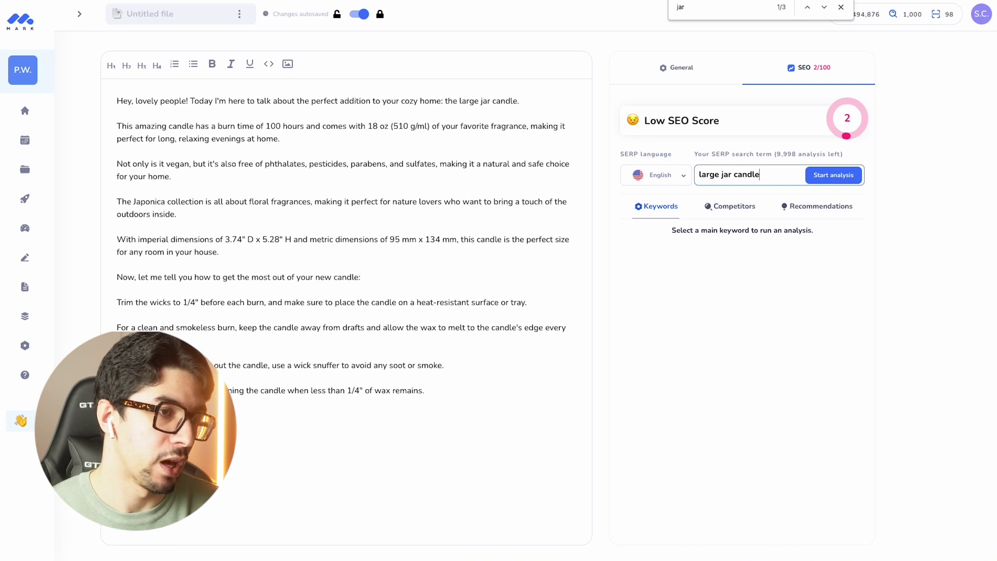
click(860, 172)
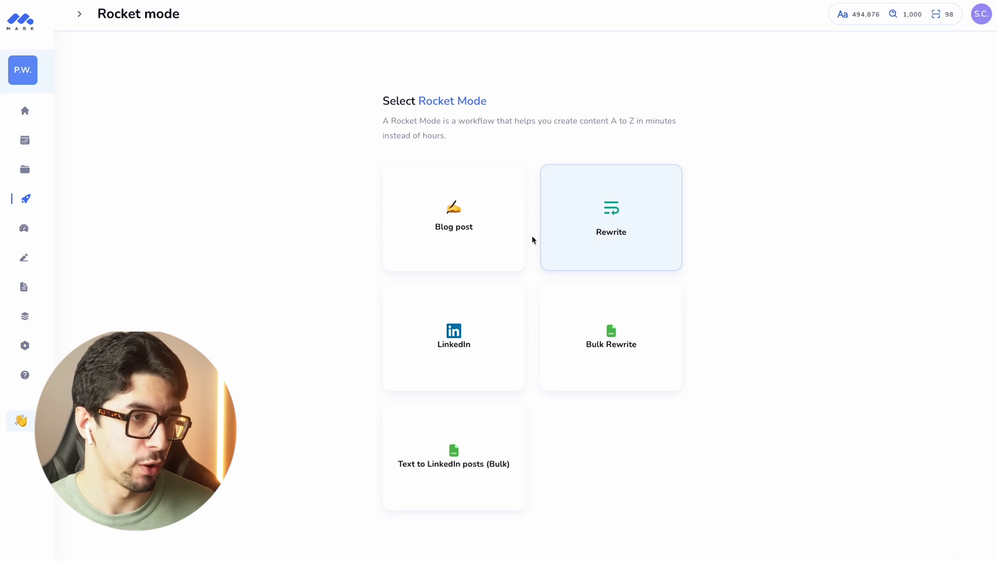
- Start a Blog post workflow titled "The top 5 best candles to buy" with the Friendly tone of voice and submit the brief
click(477, 232)
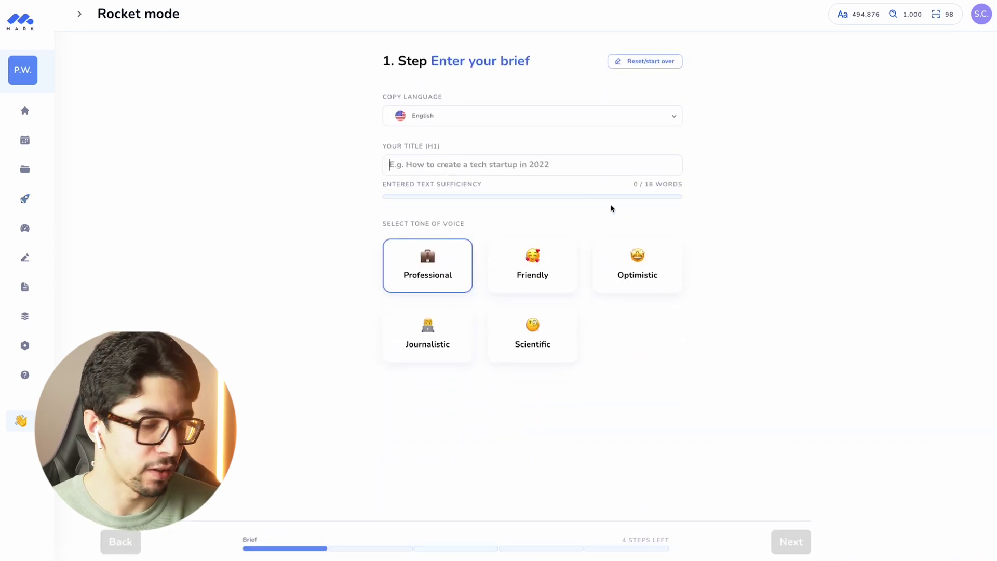
text(The best)
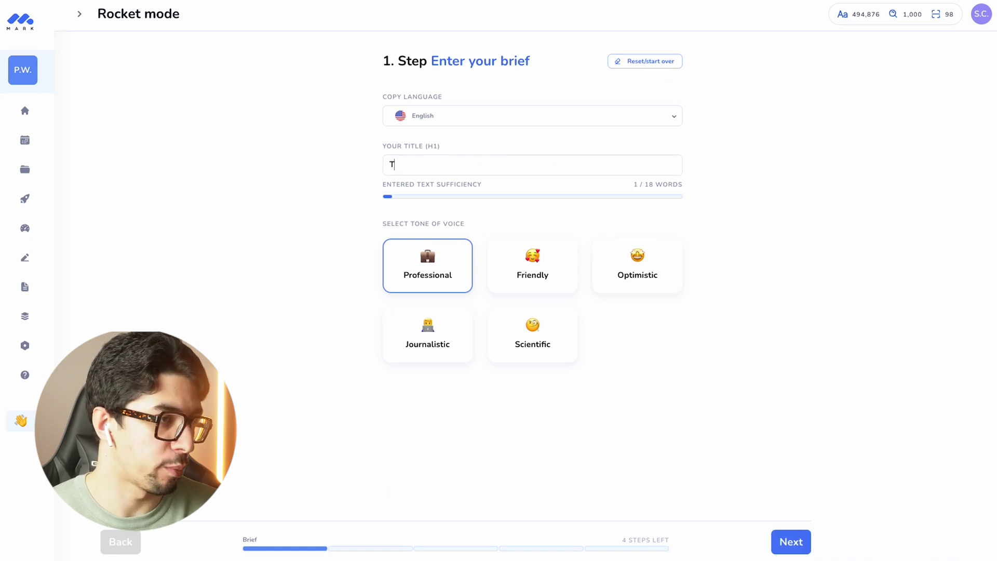
key(BackSpace)
key(BackSpace)
key(BackSpace)
key(BackSpace)
text(tp)
key(BackSpace)
text(op 5 b)
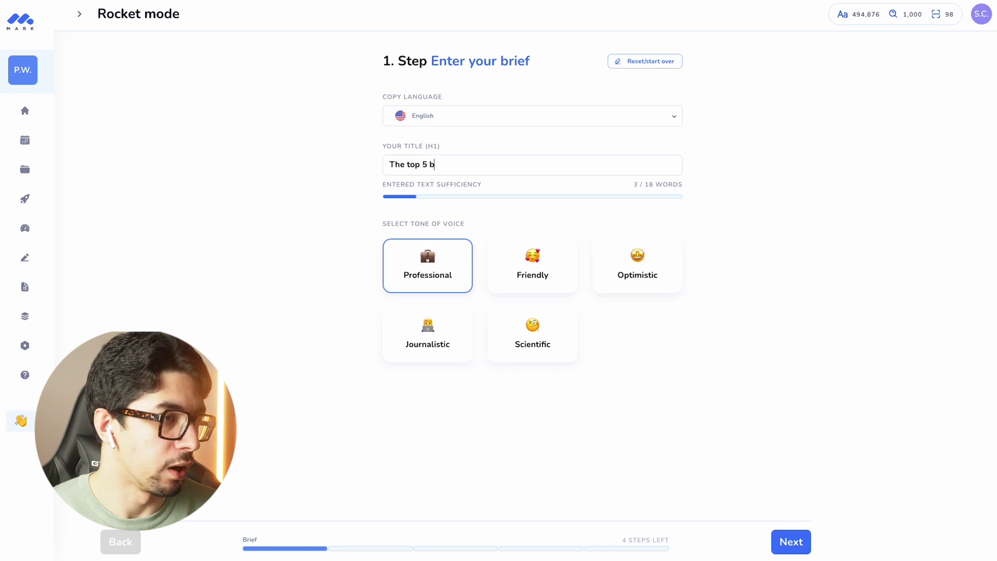
text(est candles)
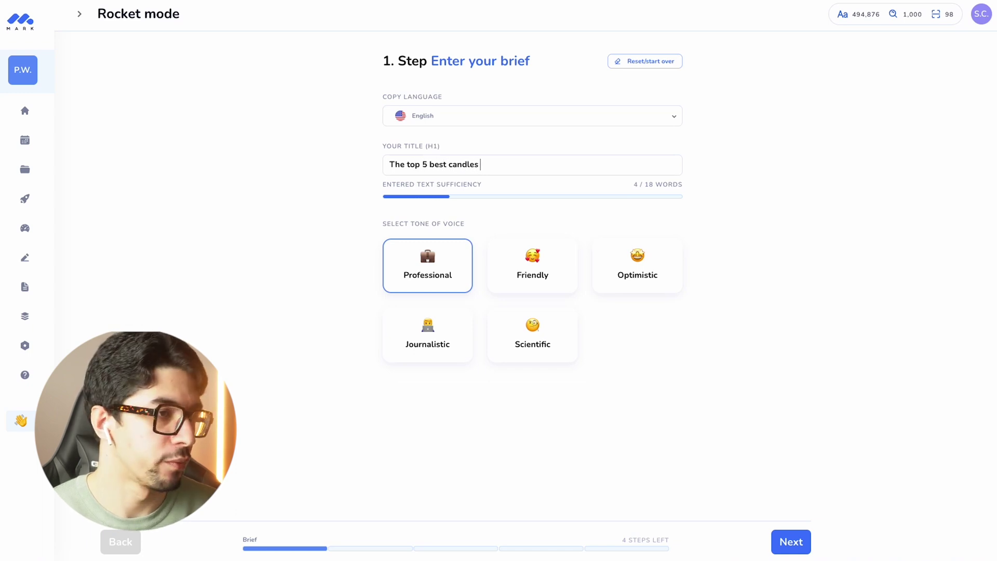
text( to buy)
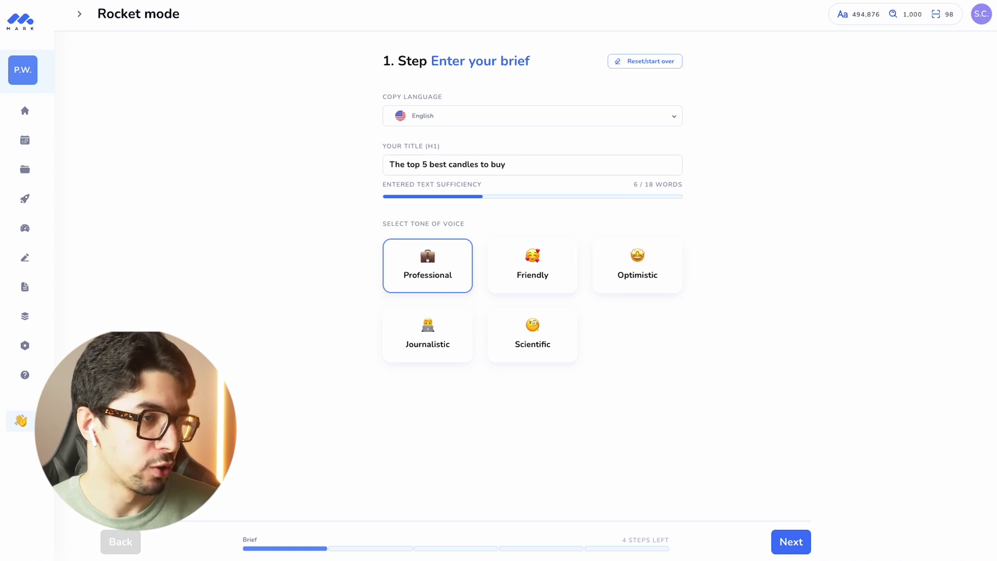
click(545, 269)
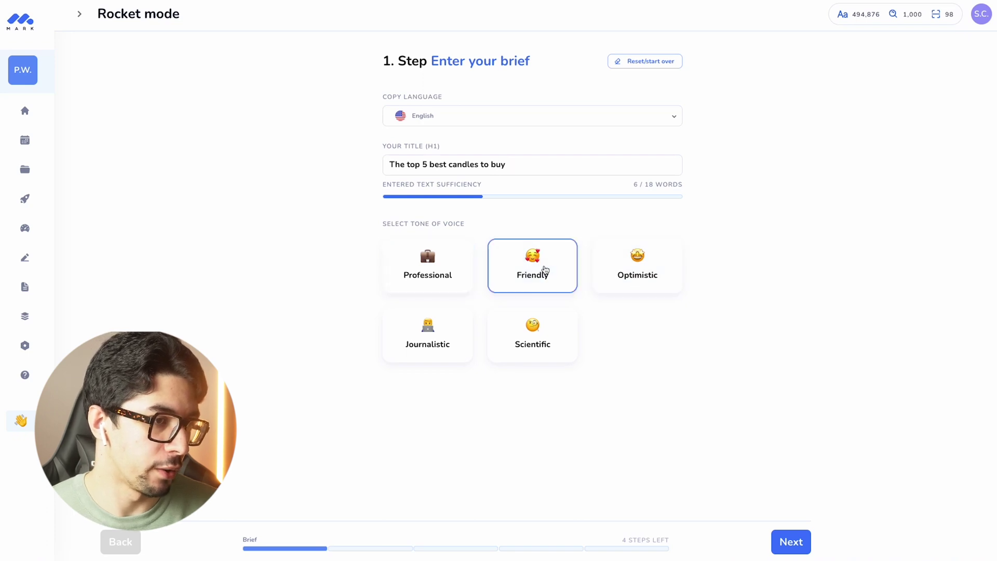
click(792, 542)
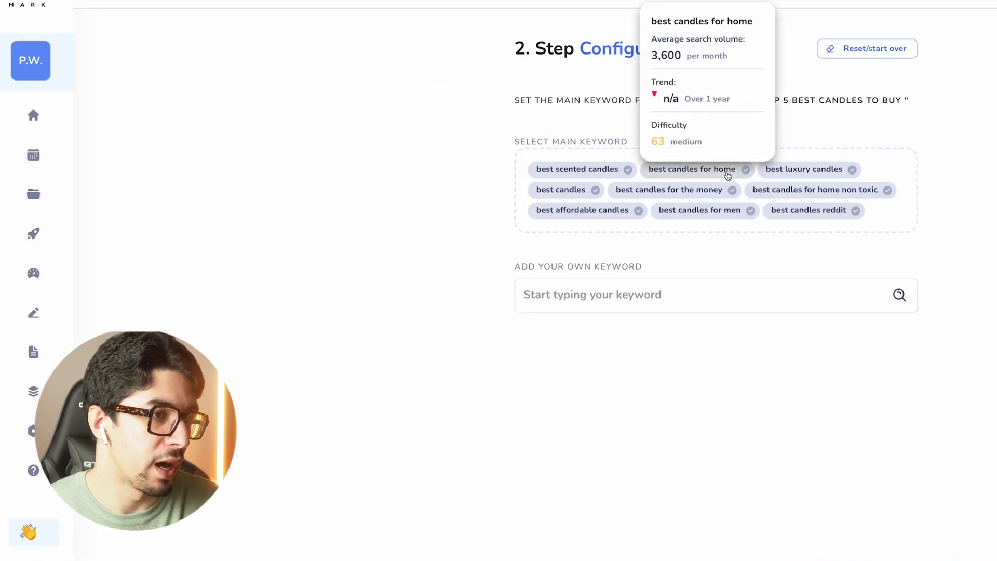
- Set "best affordable candles" as the blog post's main keyword and continue to the outline
mouse_move(357, 144)
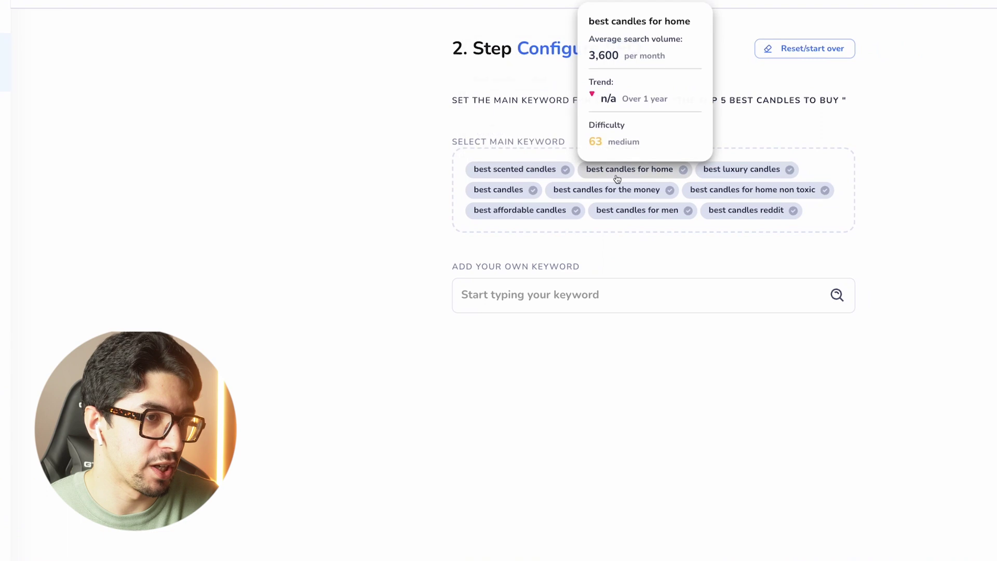
mouse_move(753, 173)
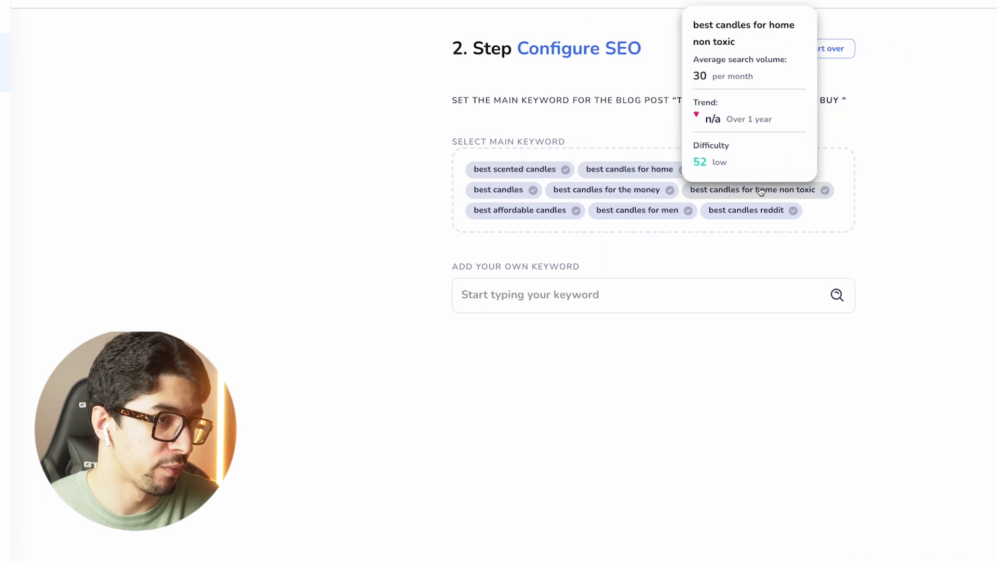
mouse_move(756, 215)
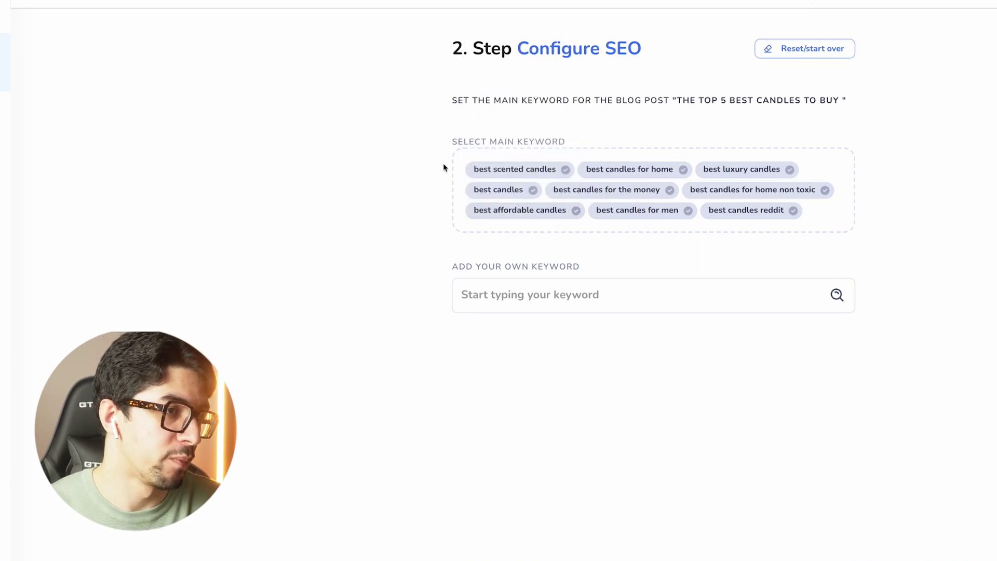
mouse_move(655, 169)
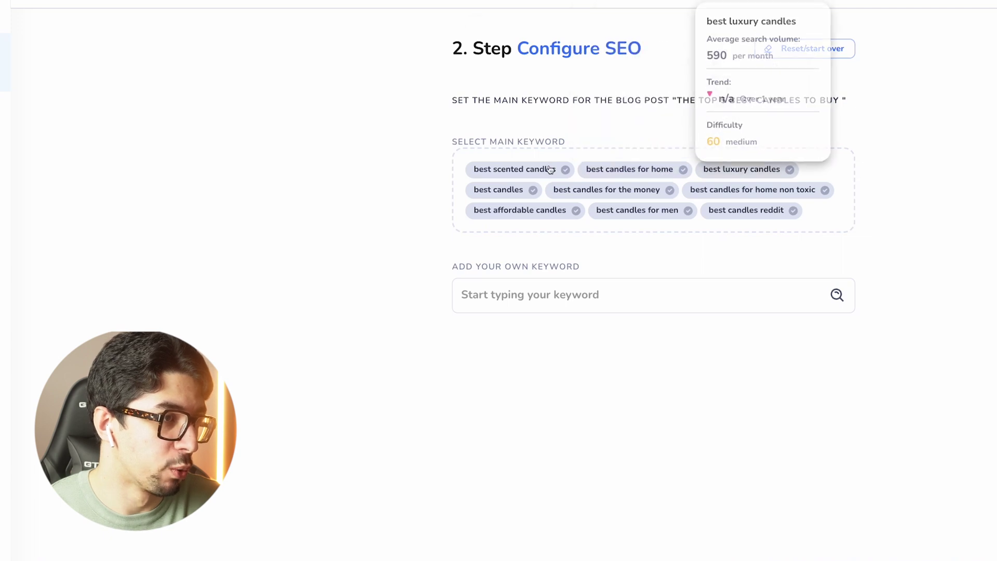
mouse_move(512, 190)
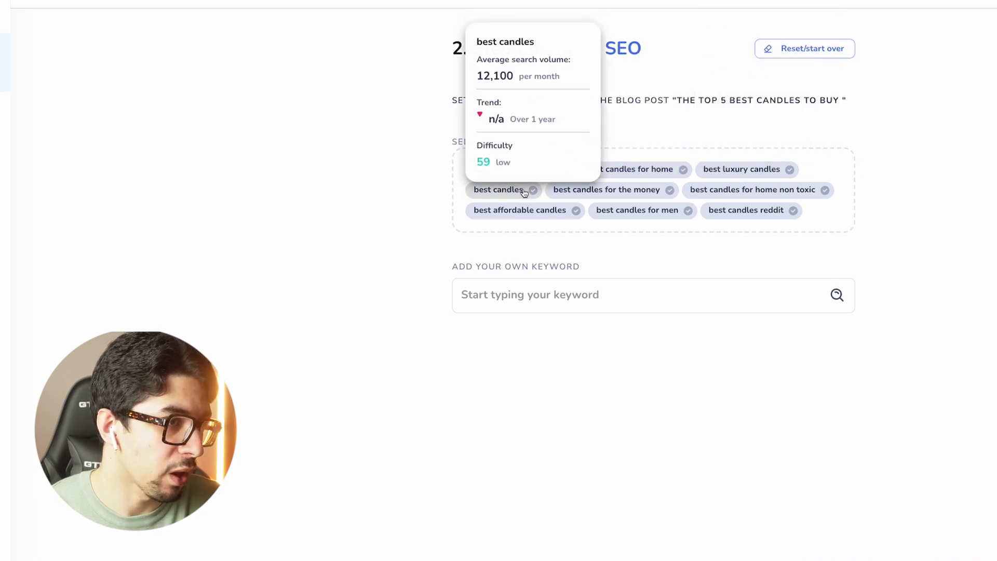
mouse_move(609, 191)
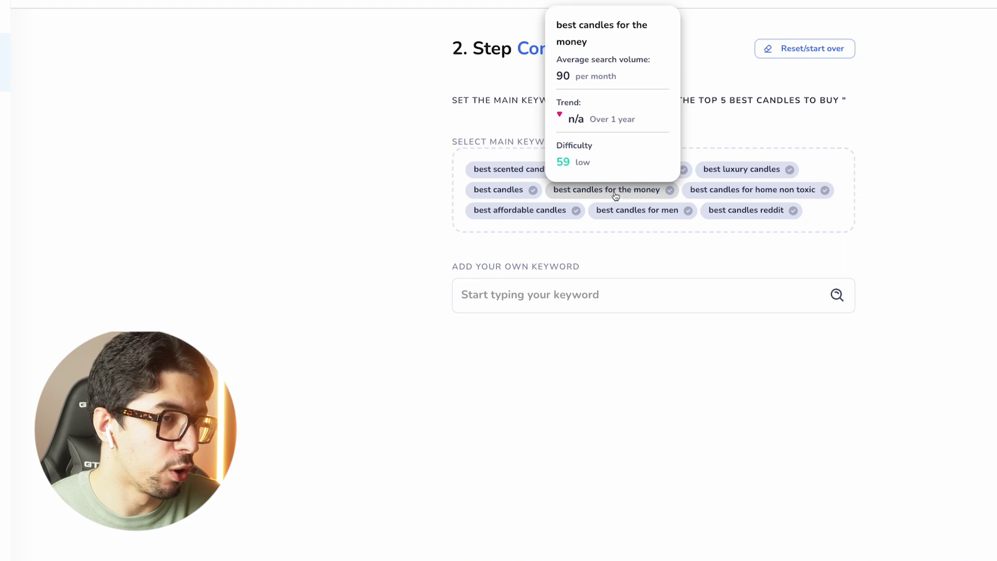
mouse_move(715, 193)
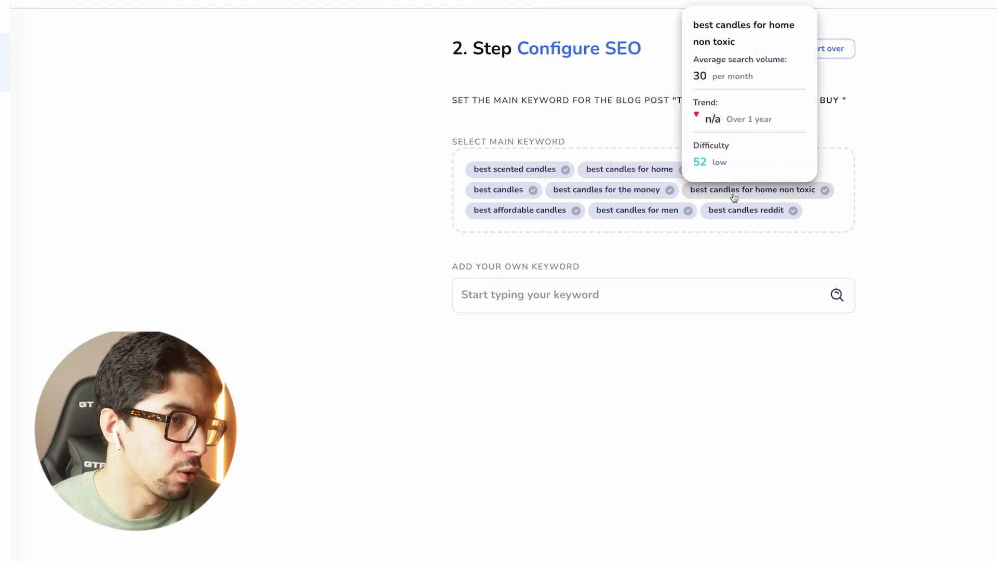
mouse_move(627, 219)
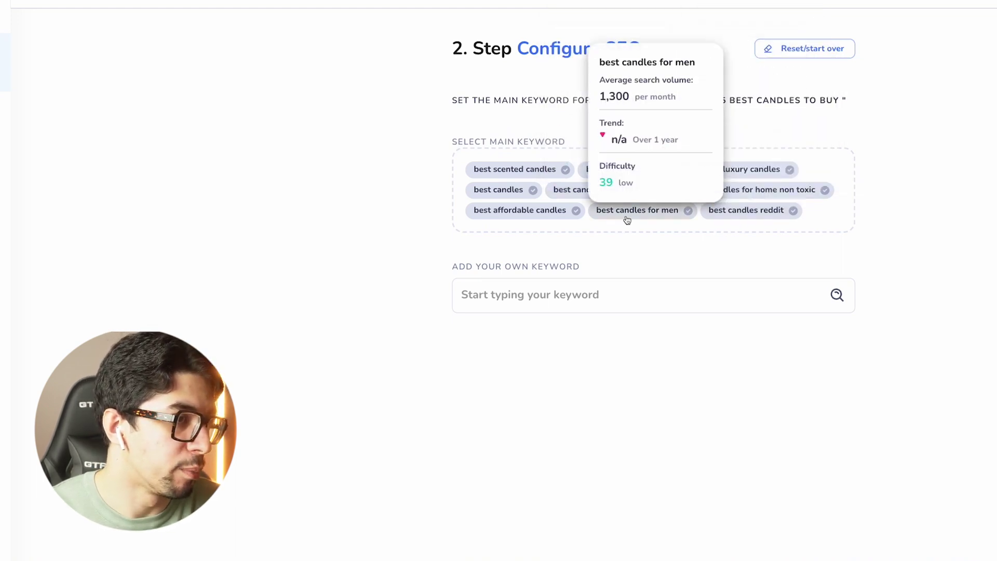
mouse_move(535, 216)
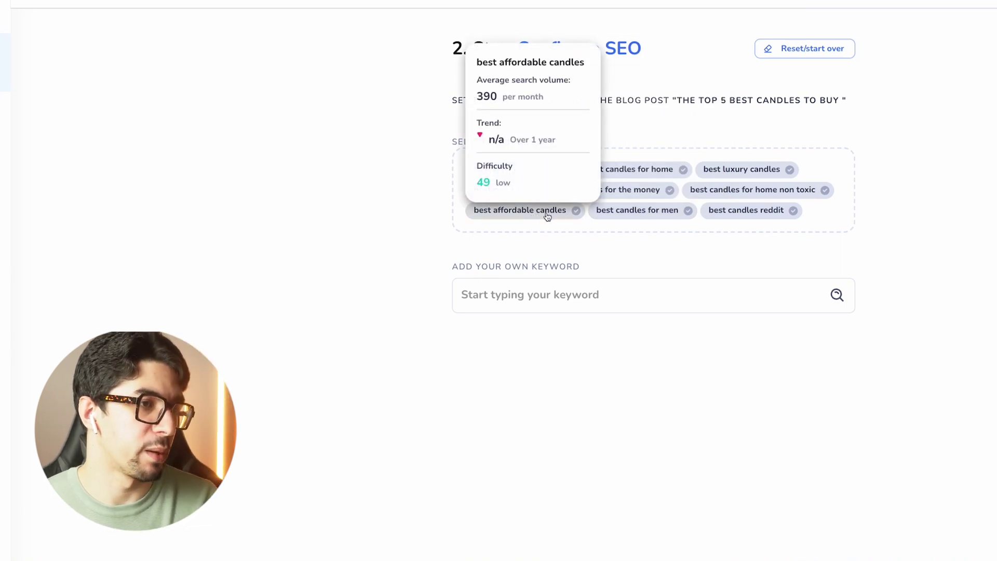
click(547, 216)
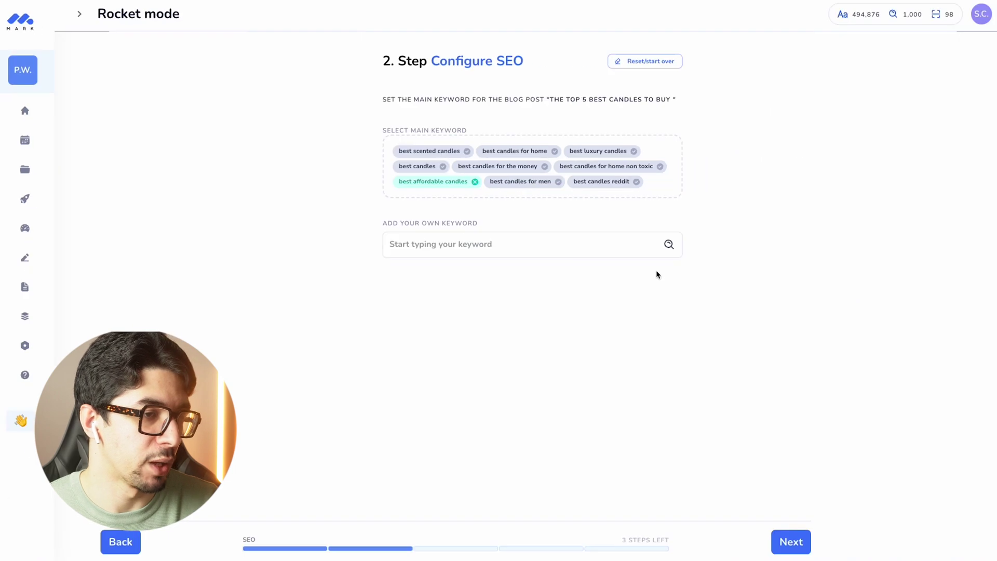
click(793, 542)
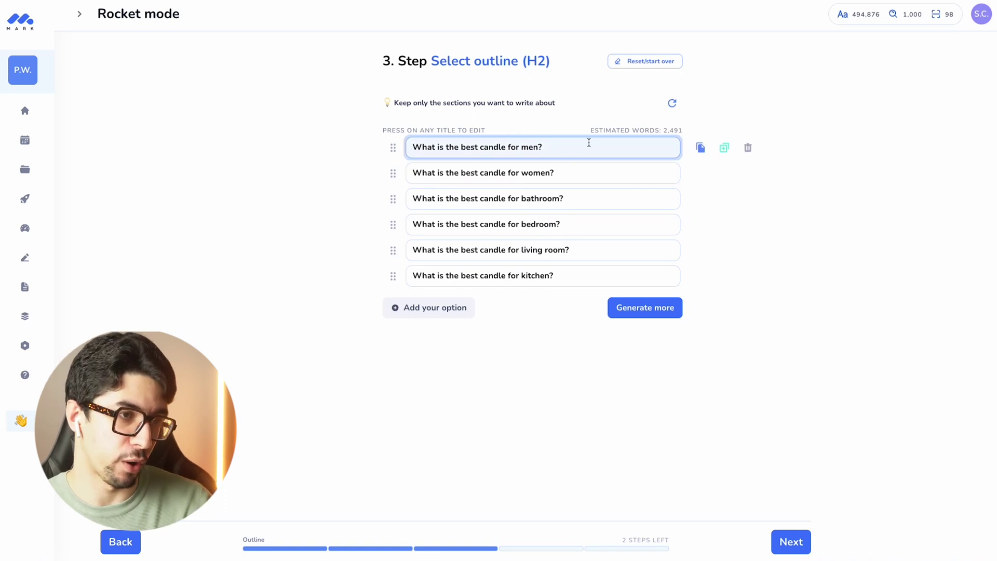
- Reload the suggested H2 outline four times to get a set of candle-buying tips about soy wax, wick quality and burn time
click(589, 166)
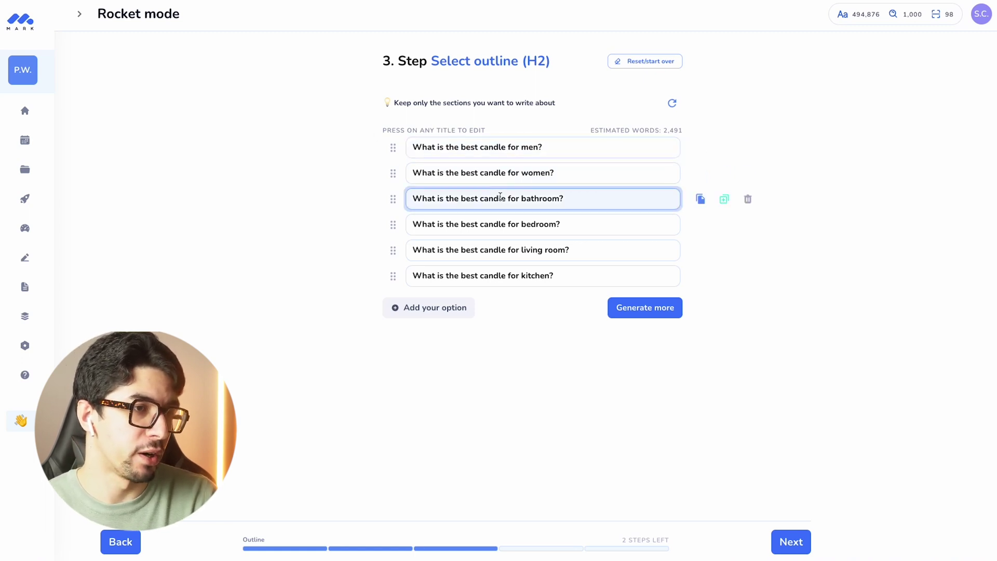
click(672, 103)
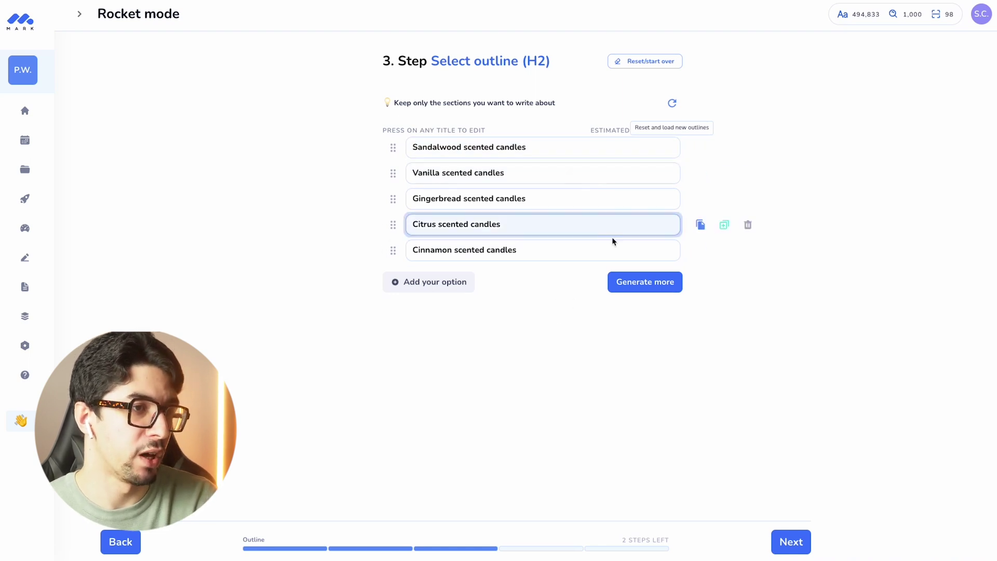
click(674, 104)
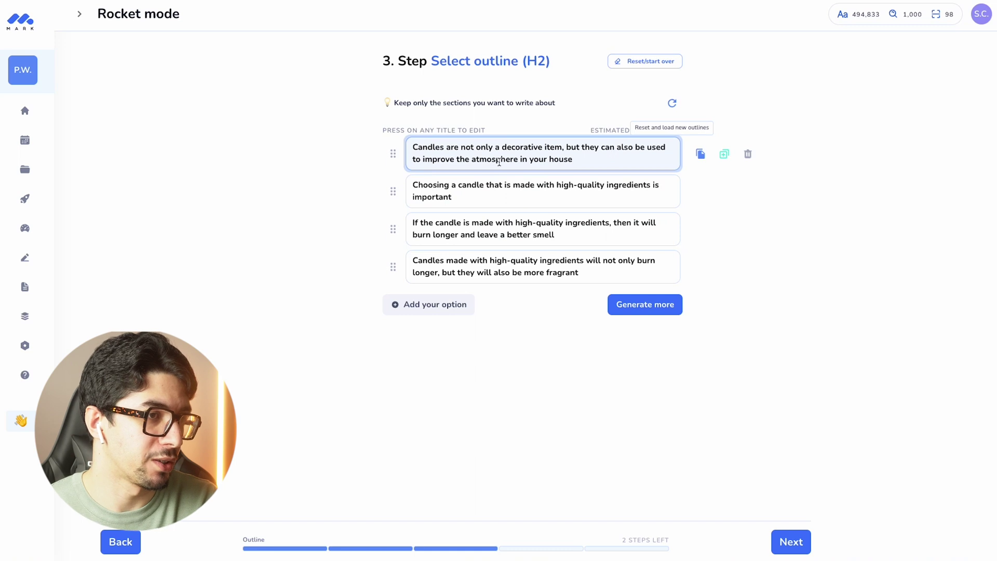
click(672, 102)
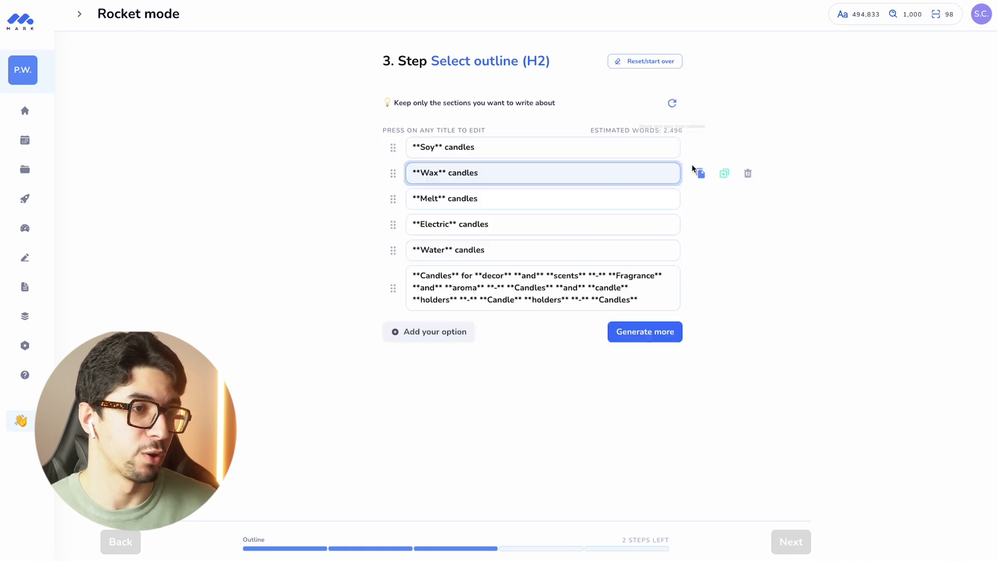
click(672, 104)
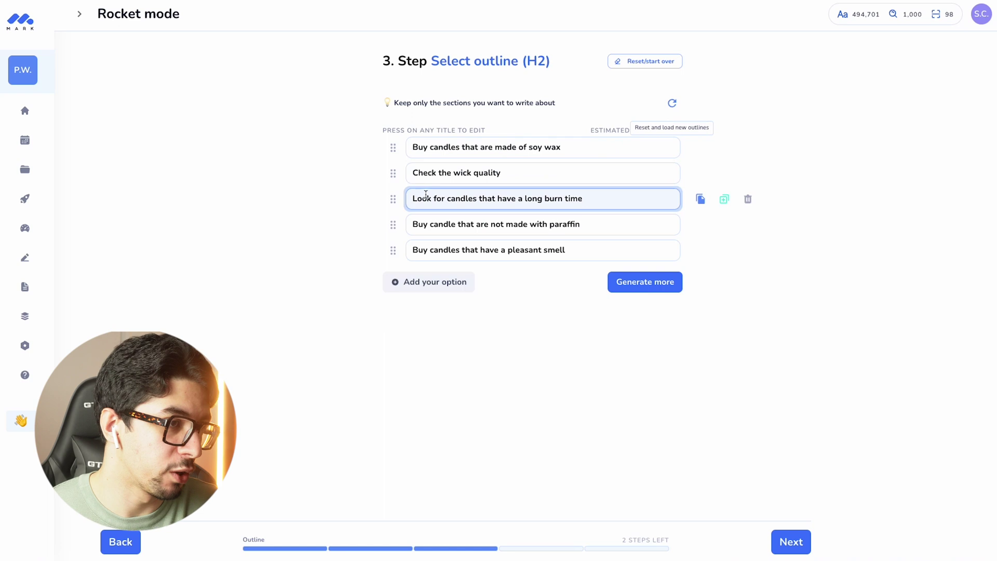
double_click(457, 173)
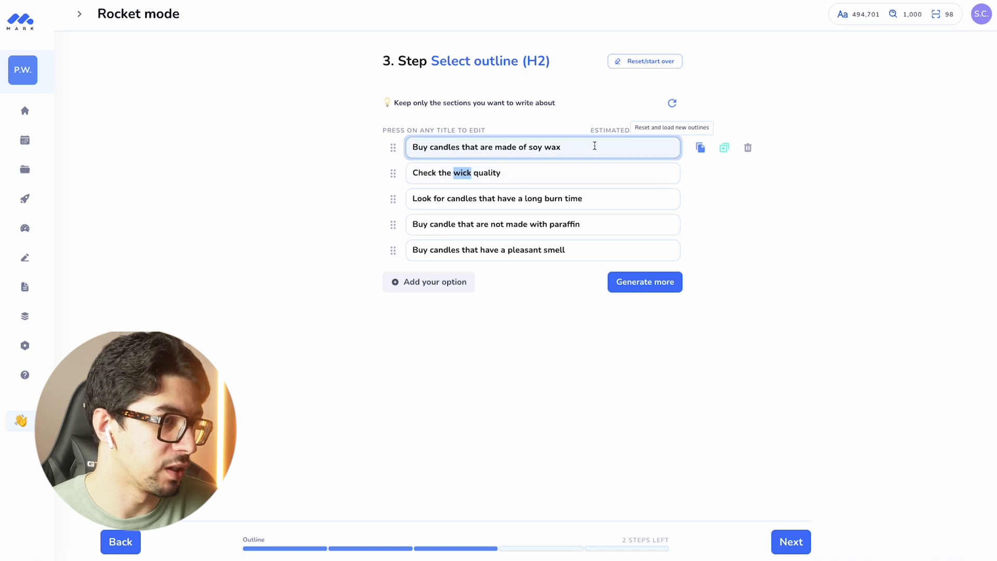
- Add a custom sixth H2 section titled "Our recommendation: the large jar candle" to the end of the blog outline
click(534, 165)
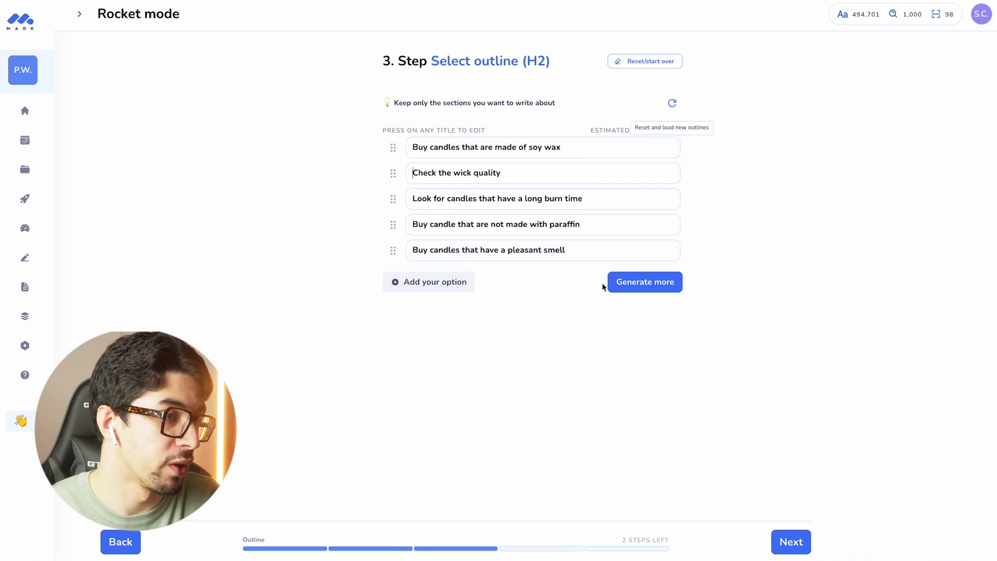
click(424, 292)
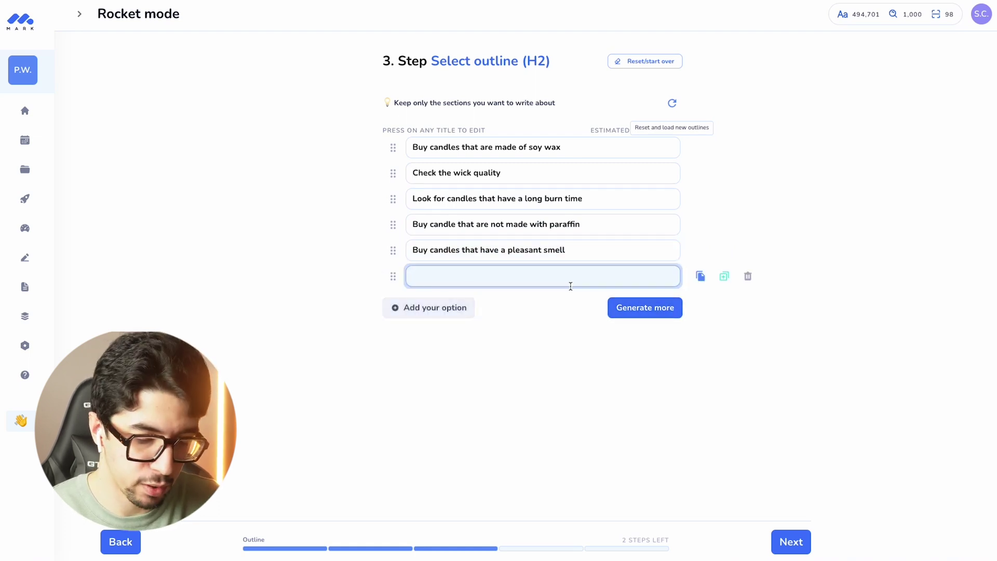
text(BUY)
key(ctrl+a)
text(Our recommendation )
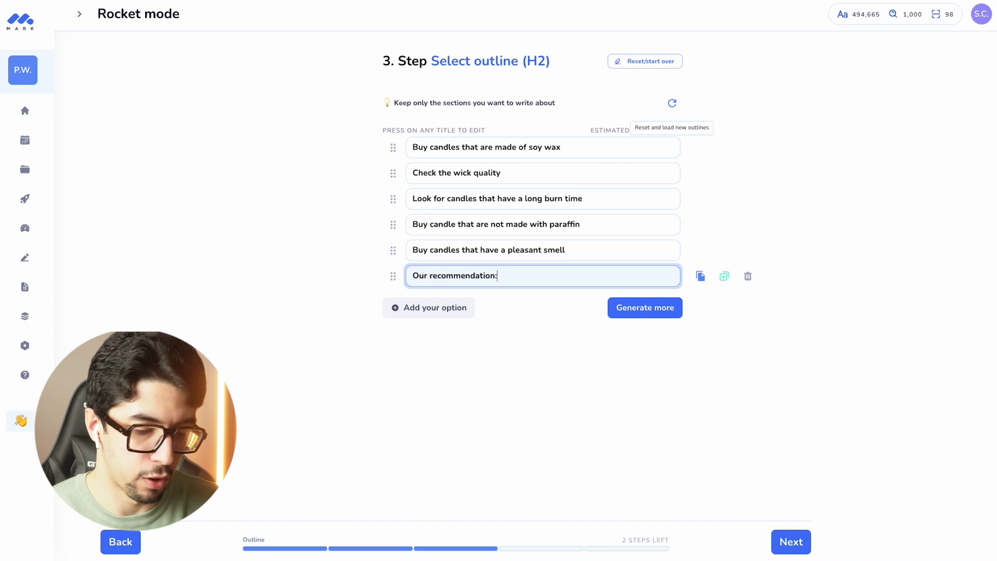
text( the lar)
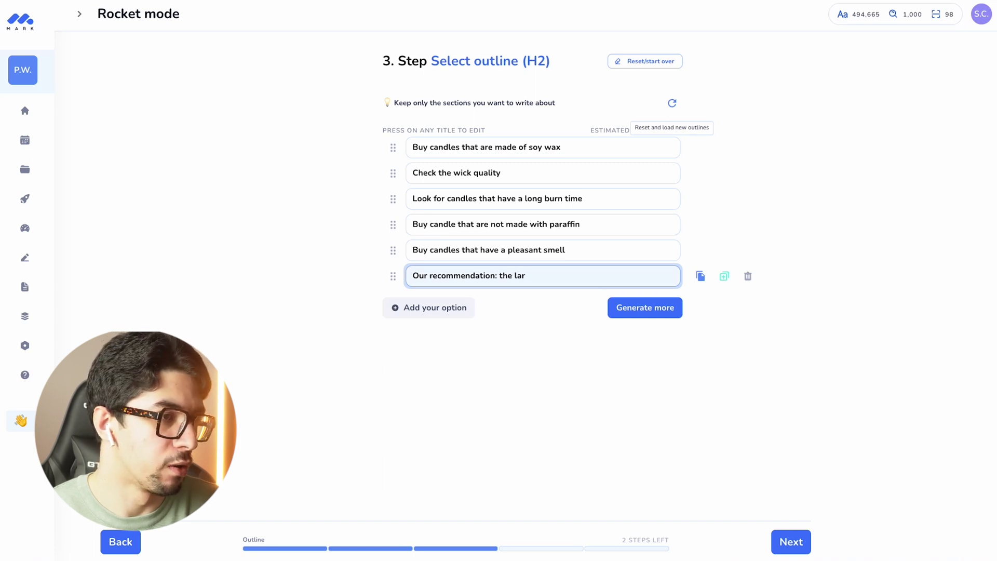
text(ge)
click(273, 1)
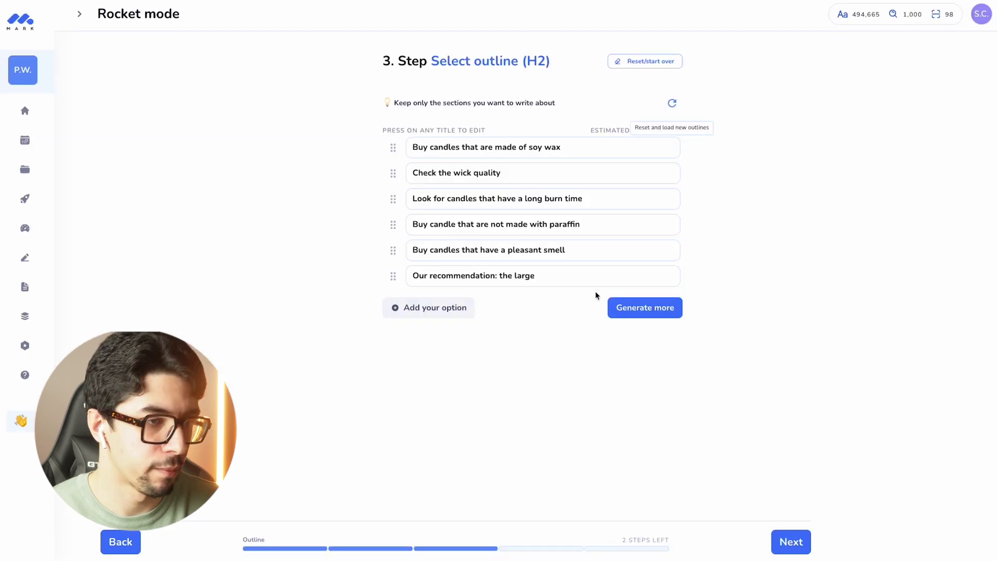
click(603, 286)
text(jar)
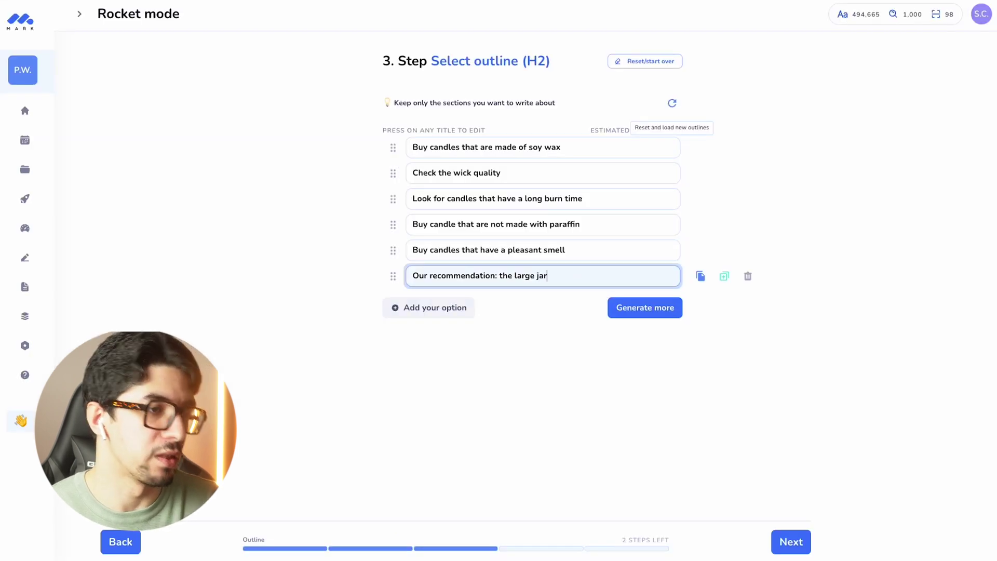
text( candle)
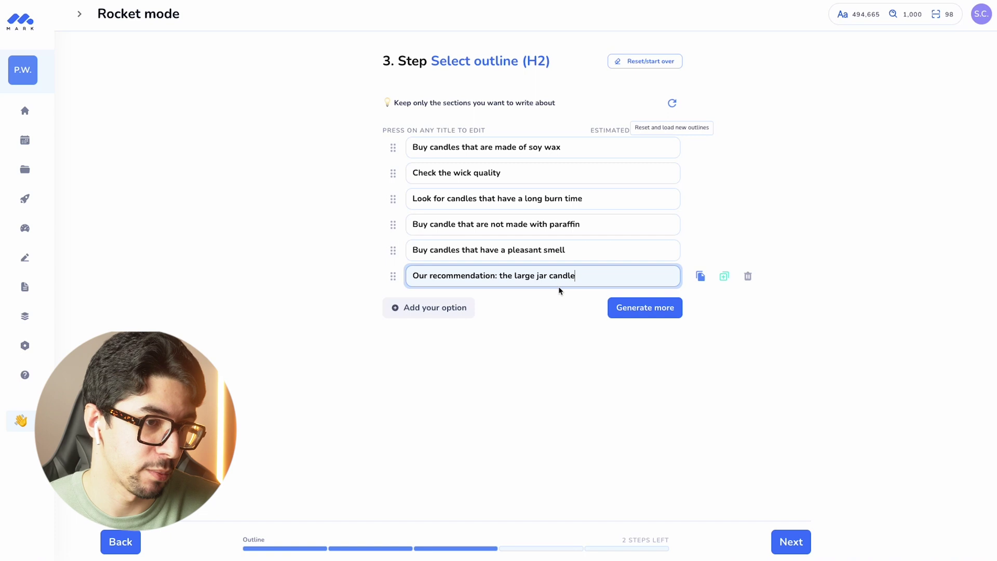
- Accept the H2 outline, keep the suggested H3 sub-sections as they are, and generate the blog post content
click(795, 539)
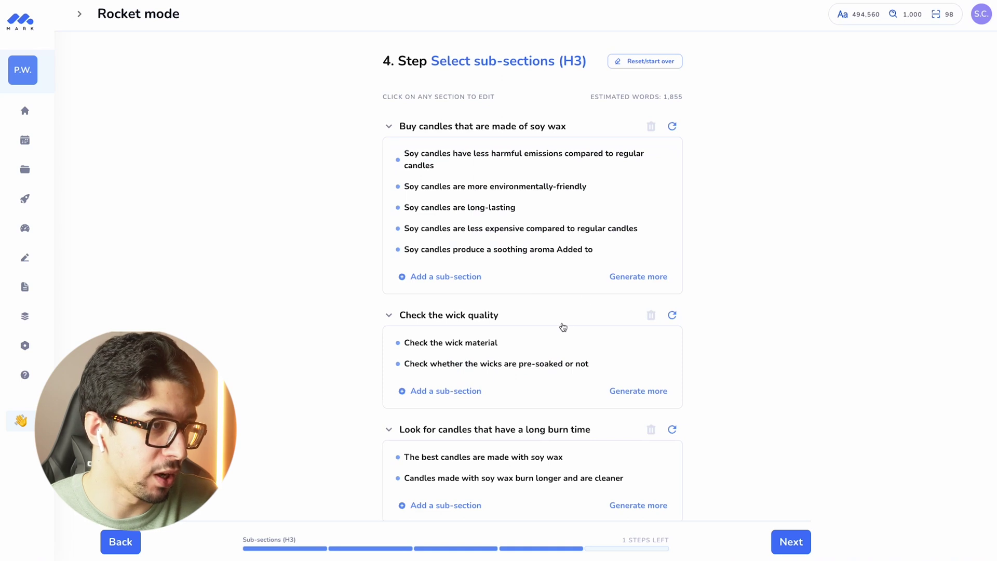
scroll(563, 327, down, 1)
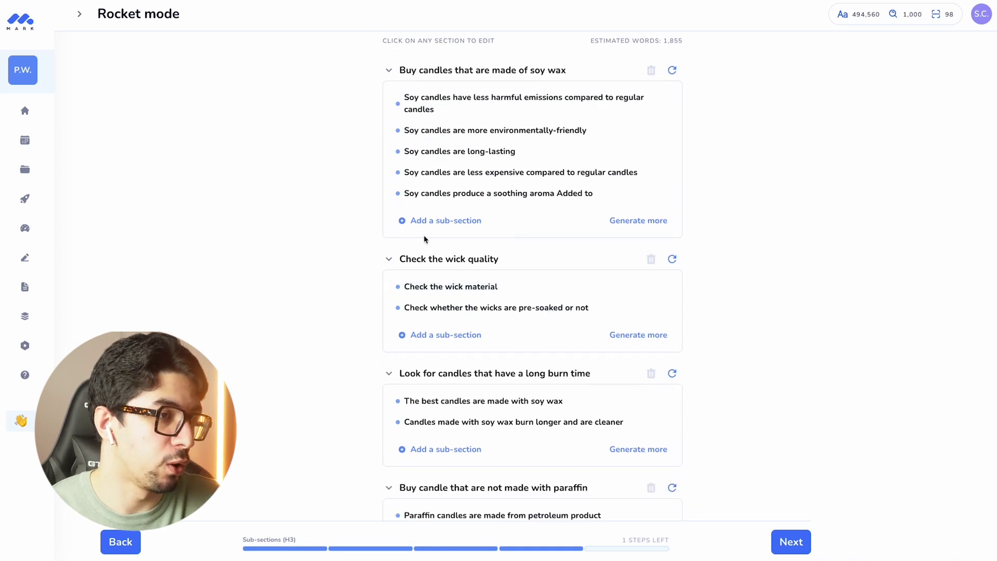
scroll(425, 239, up, 1)
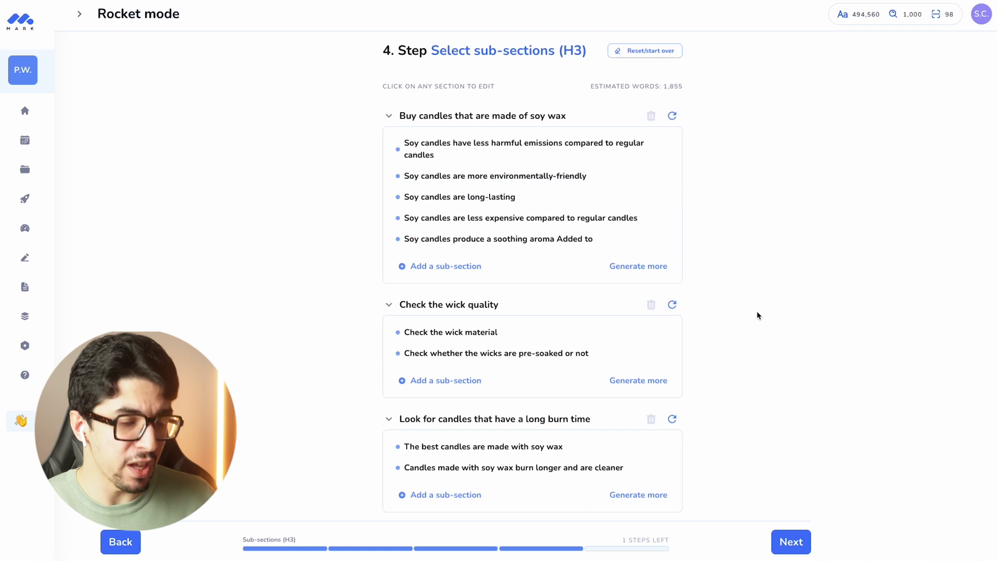
click(801, 551)
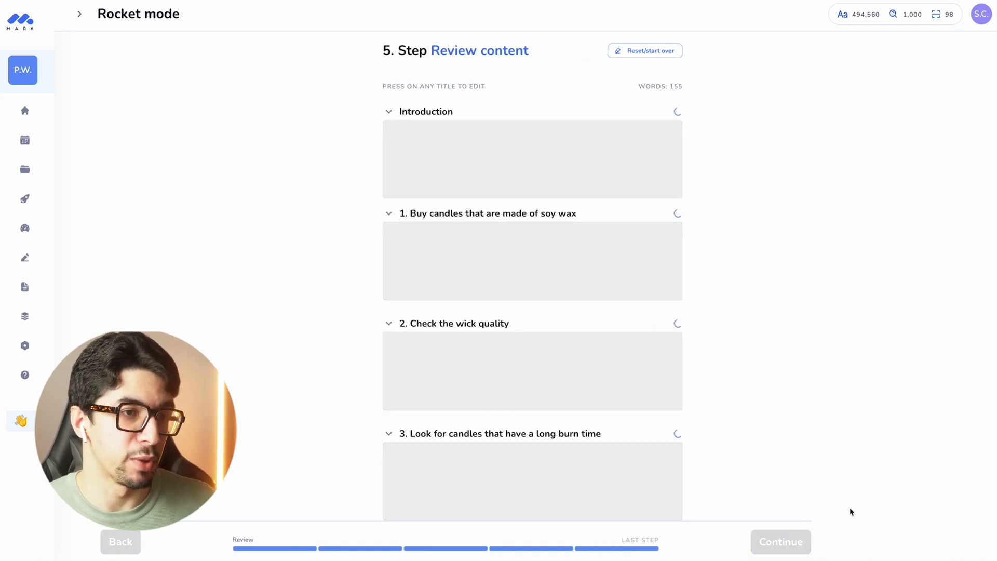
scroll(834, 340, down, 3)
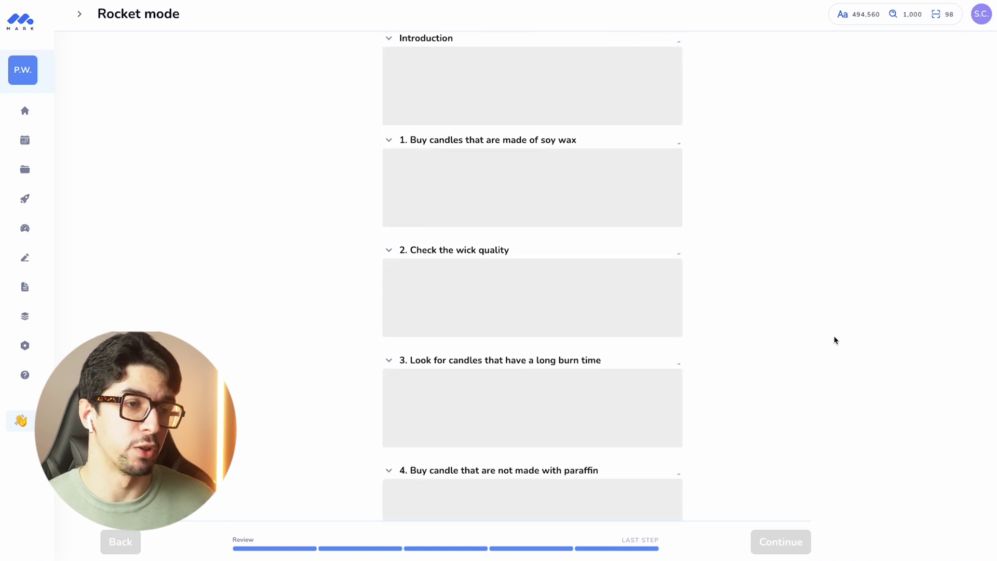
scroll(848, 381, up, 3)
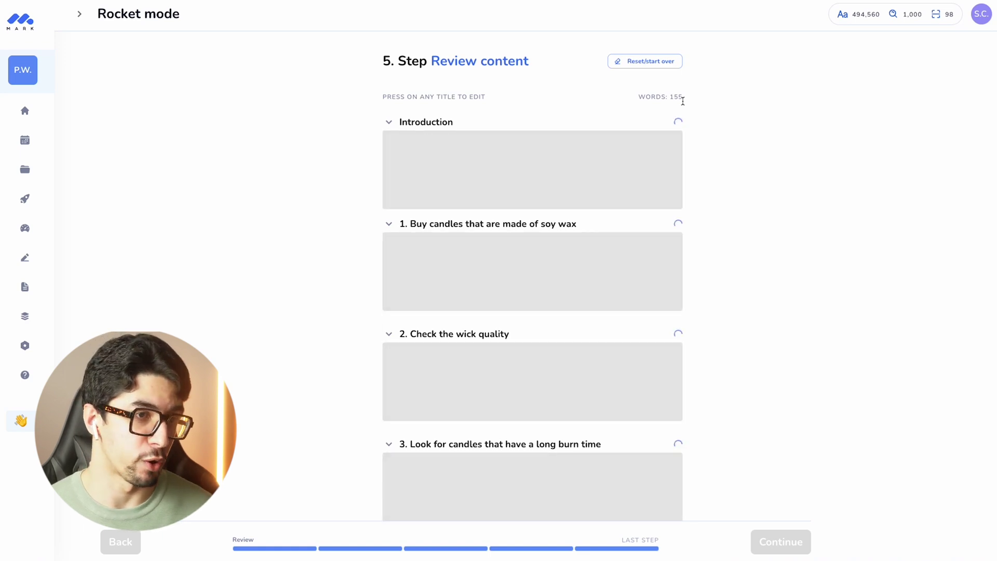
scroll(663, 258, down, 8)
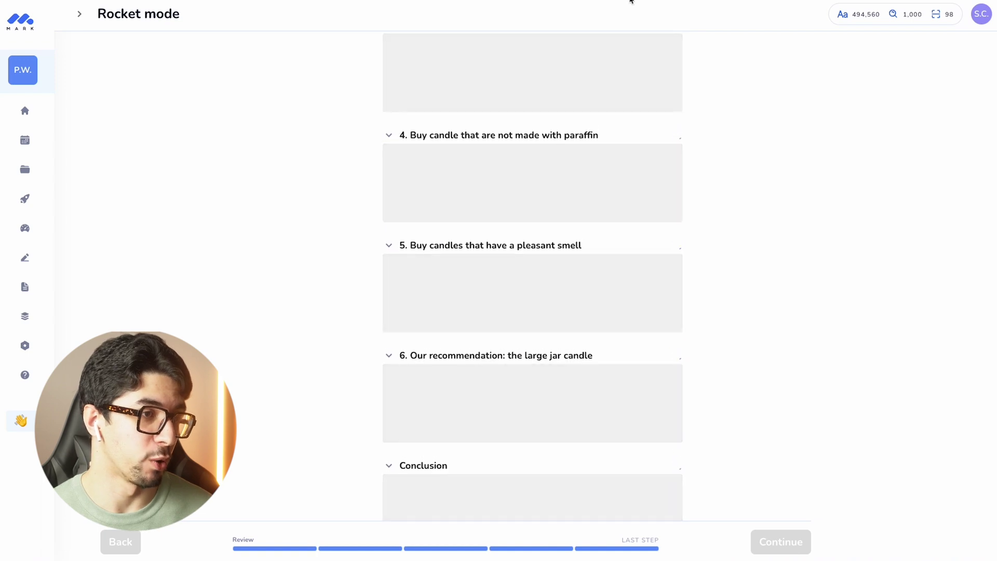
scroll(633, 272, up, 3)
scroll(634, 272, up, 5)
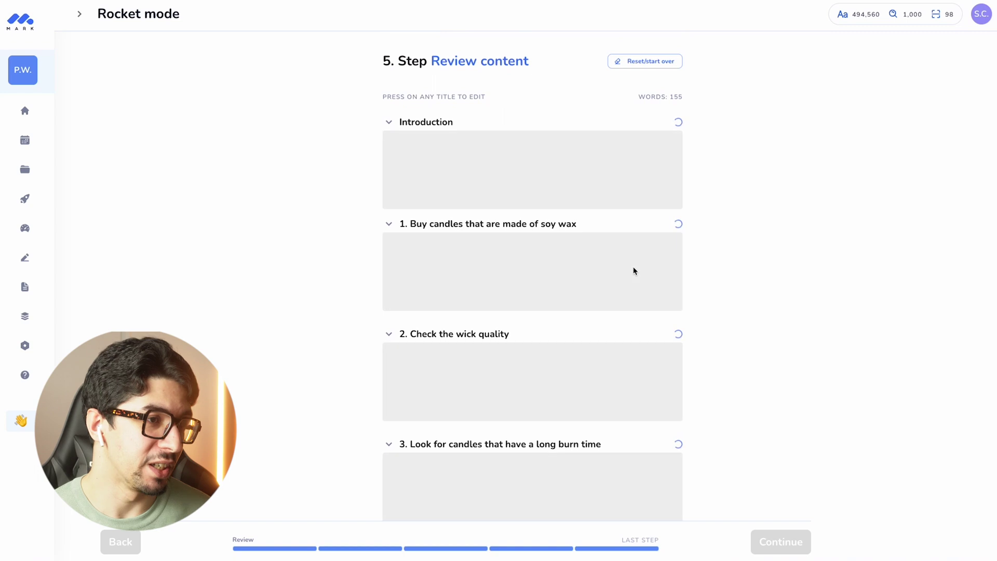
- Review the generated blog content from the introduction through the wick quality section to the large jar candle recommendation and its sub-sections
scroll(626, 234, down, 1)
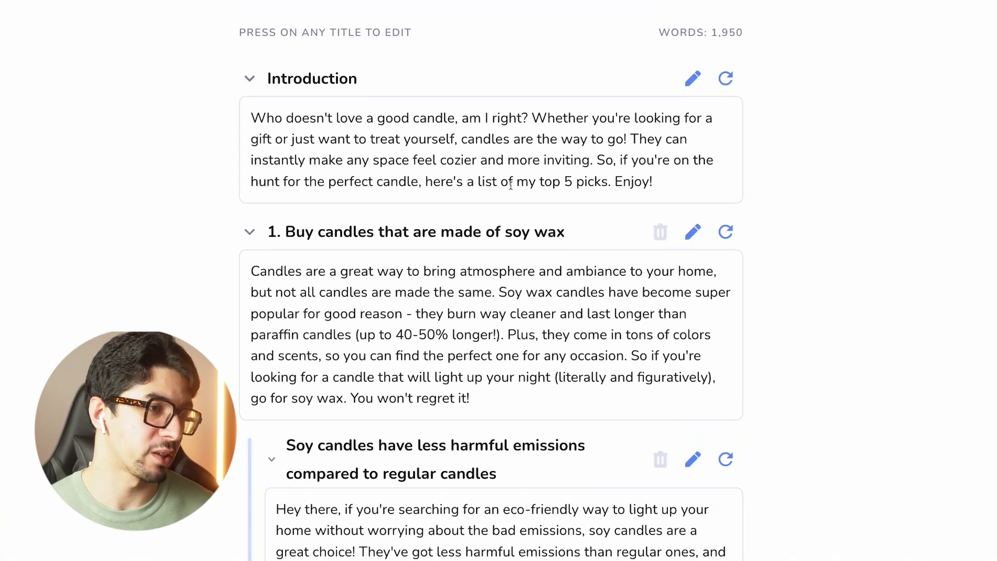
scroll(619, 358, down, 3)
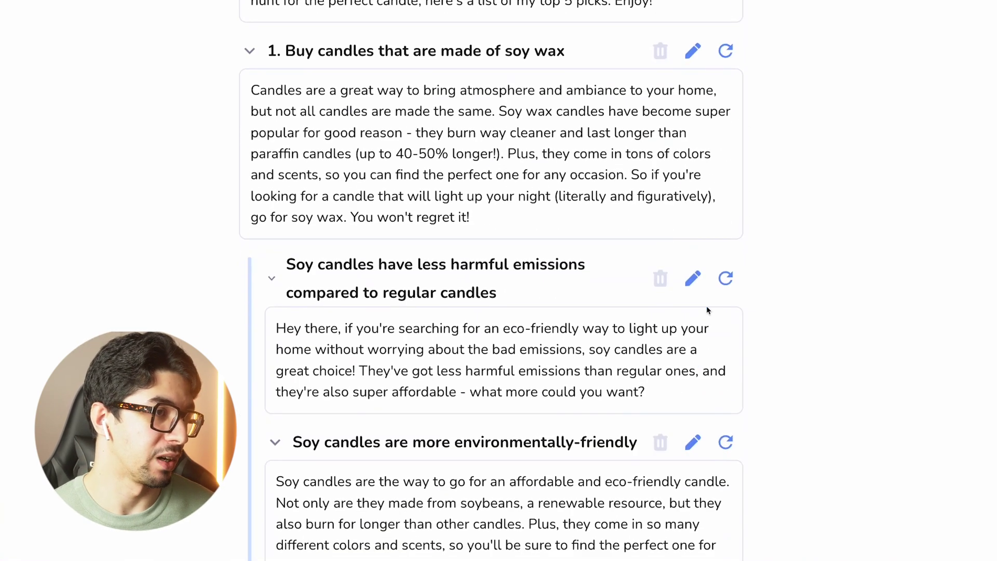
scroll(709, 312, down, 1)
scroll(709, 311, up, 1)
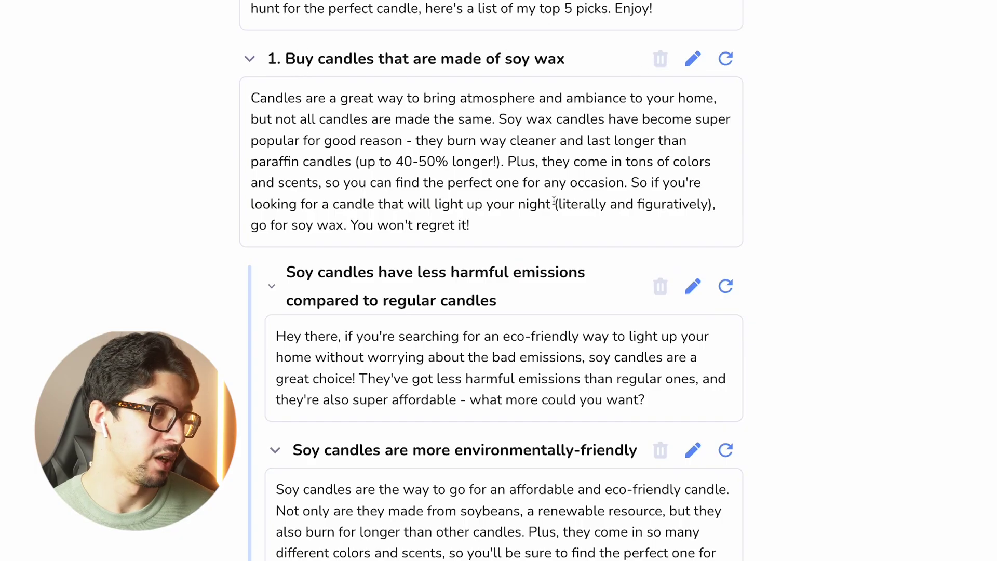
scroll(573, 302, down, 12)
scroll(572, 302, down, 20)
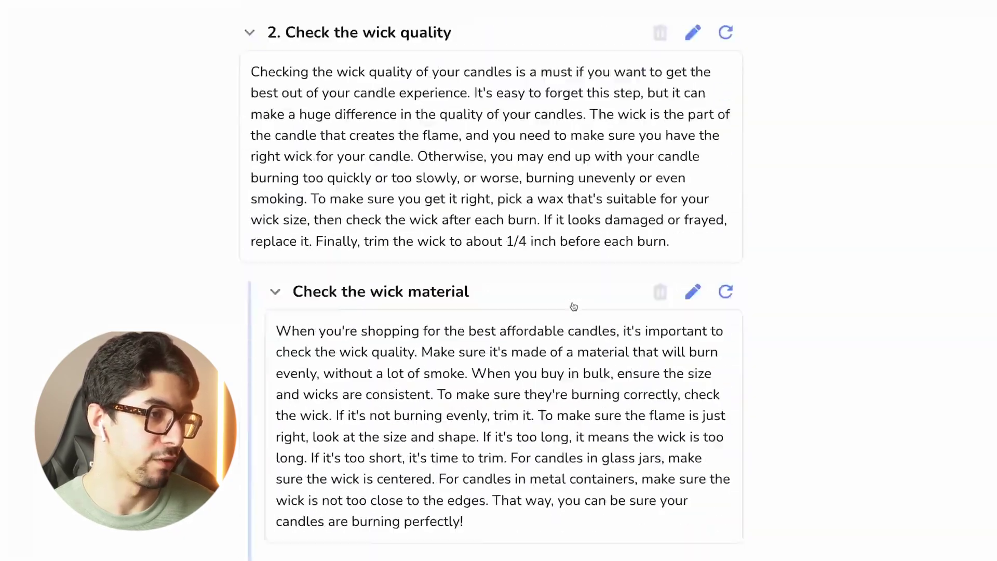
scroll(572, 302, up, 5)
scroll(519, 250, down, 3)
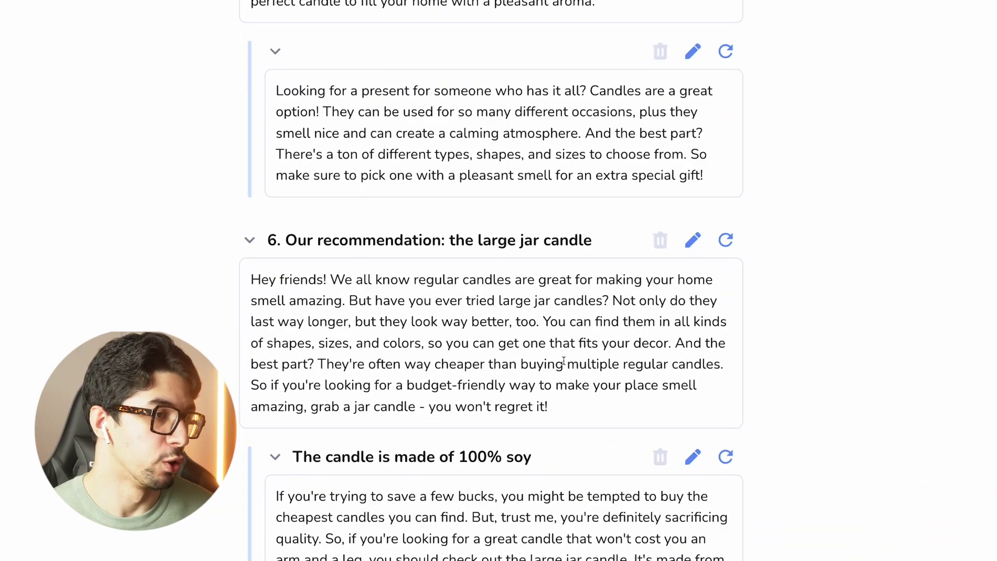
scroll(564, 361, down, 1)
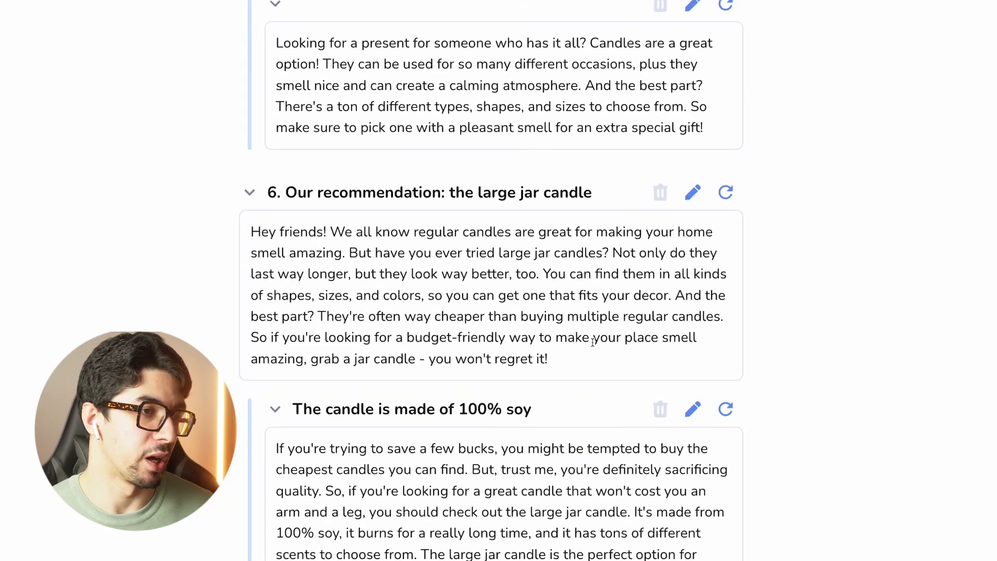
scroll(616, 310, down, 1)
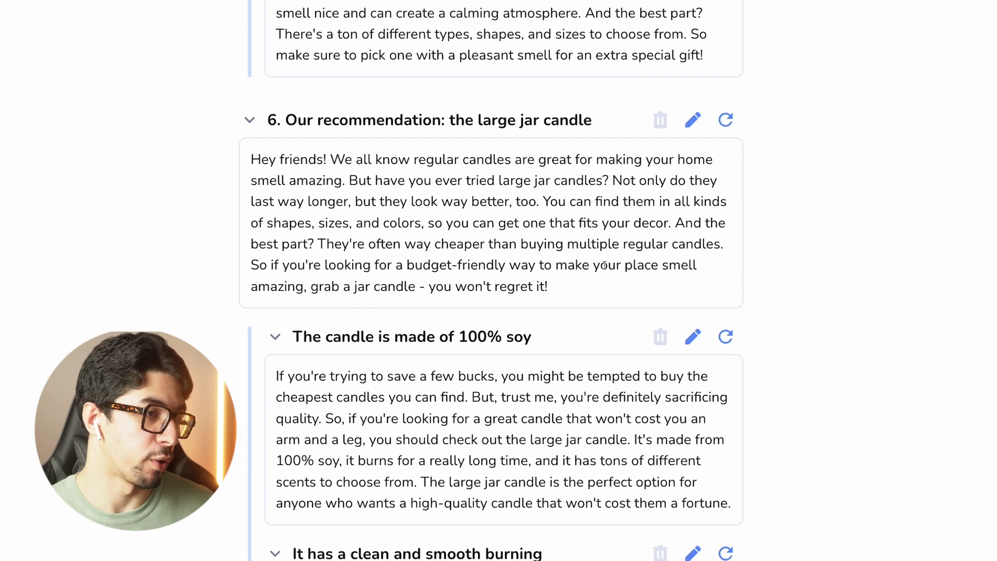
scroll(567, 305, down, 1)
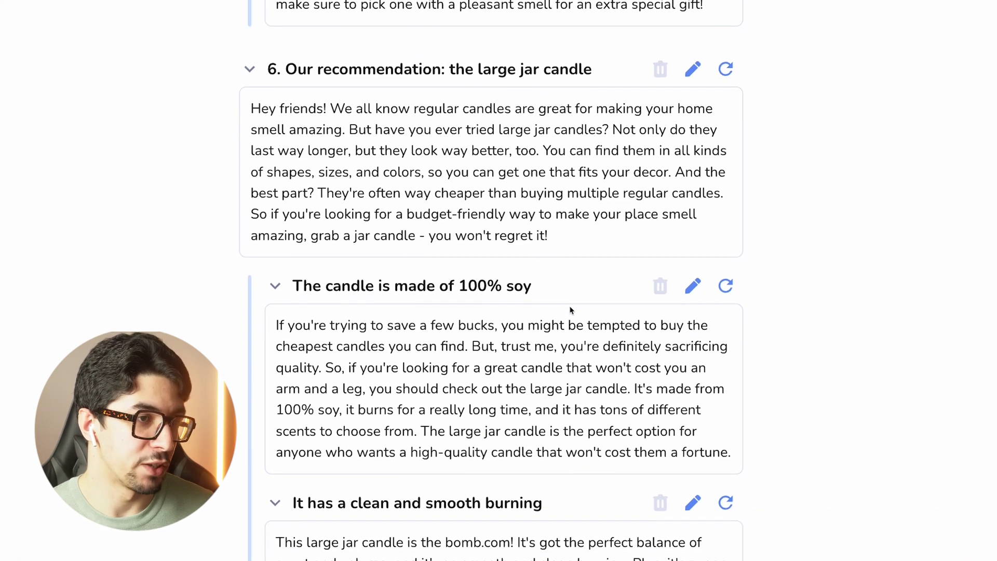
scroll(571, 307, up, 2)
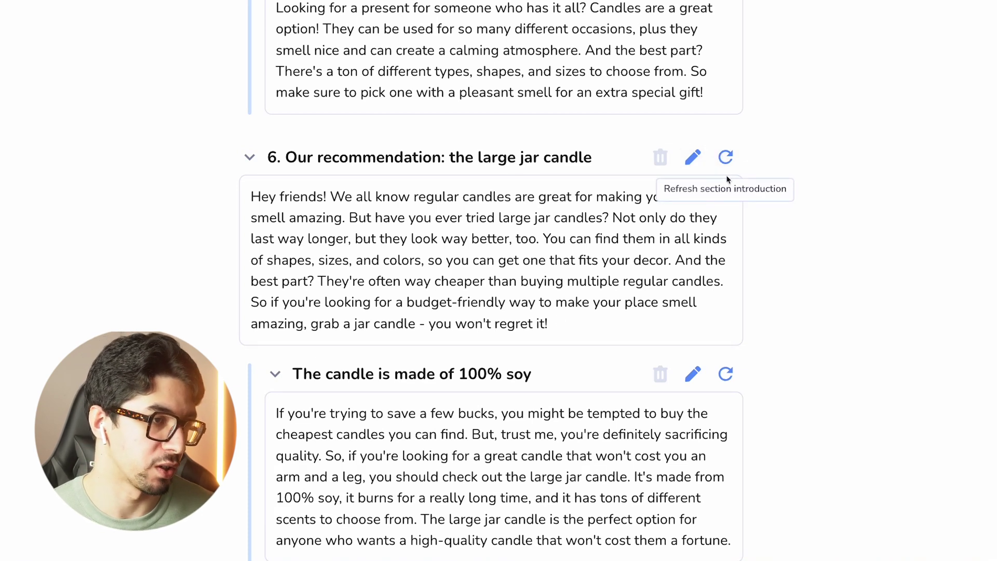
scroll(714, 328, down, 2)
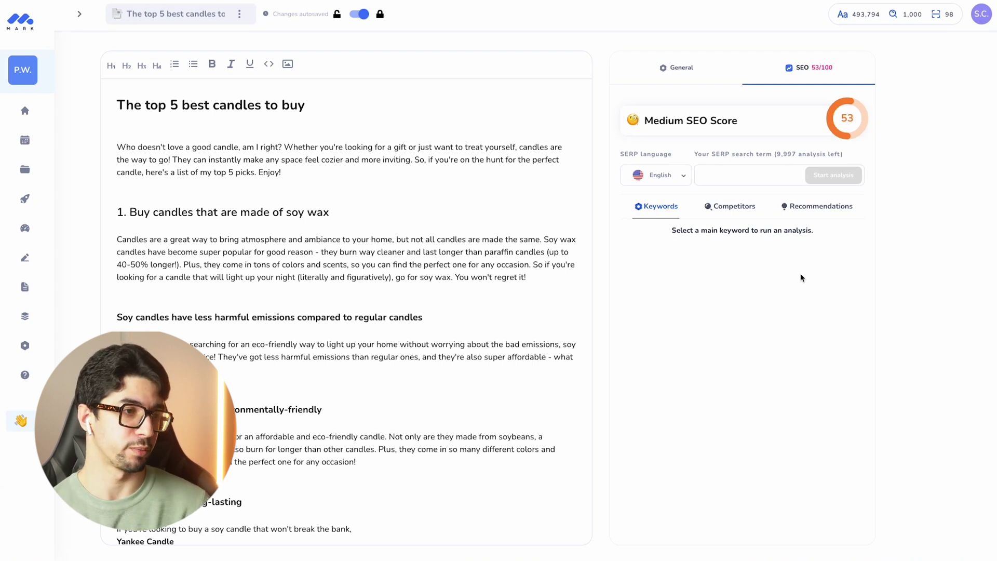
- Look through the finished "The top 5 best candles to buy" post in the full editor
scroll(522, 414, down, 4)
scroll(522, 414, down, 5)
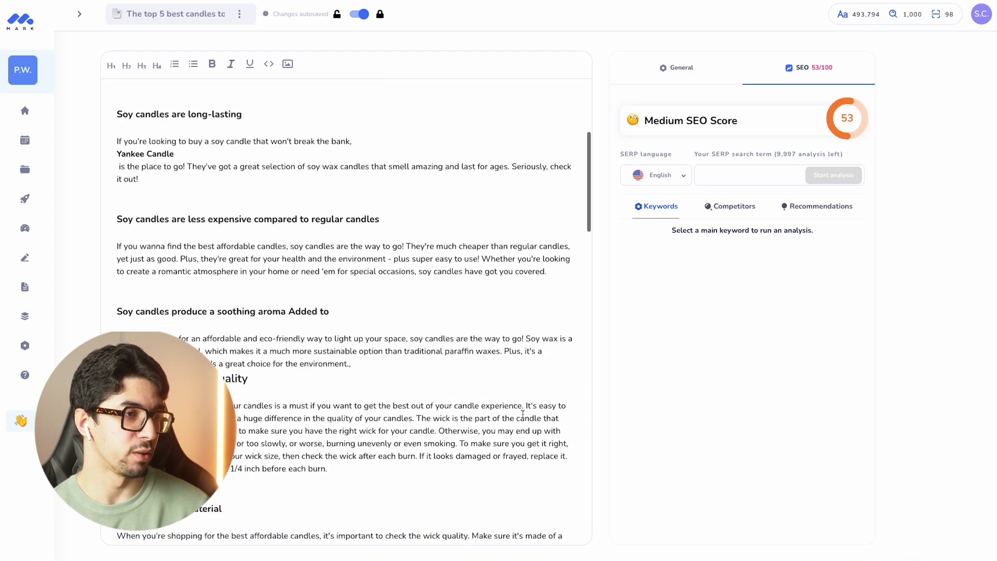